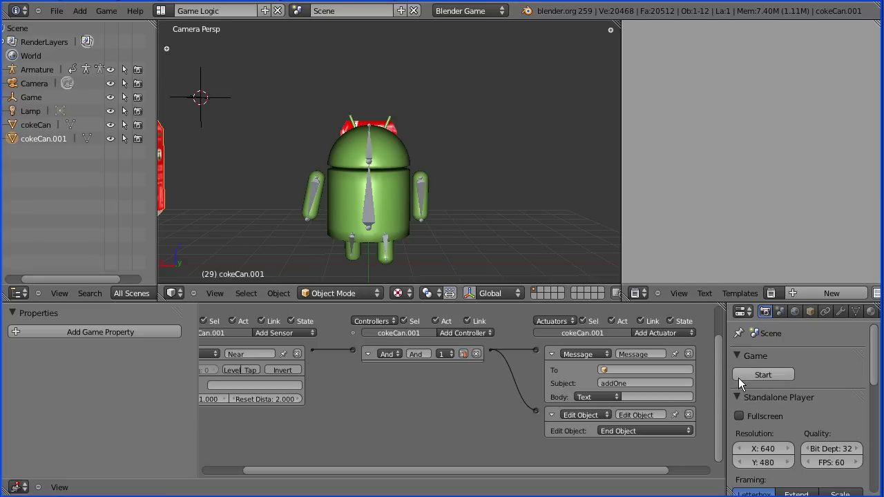
Play-test the current game, walking the android into the Coke cans, then exit.
left_click(737, 376)
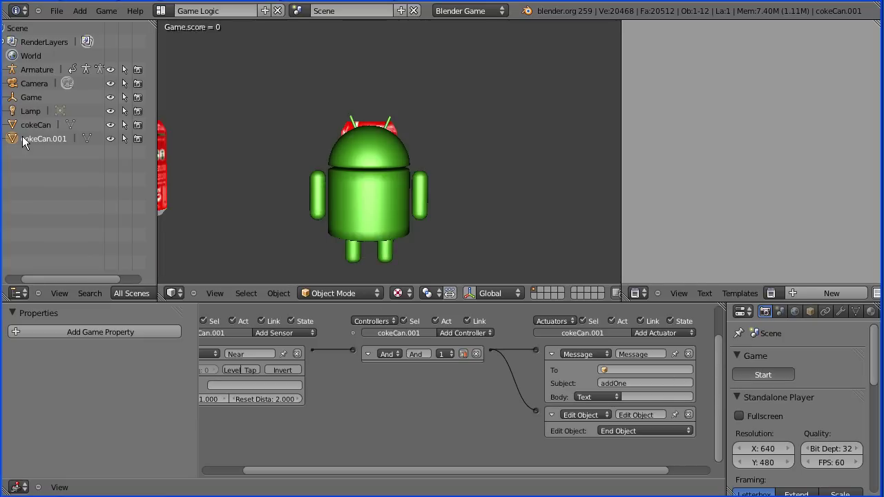
key("Up")
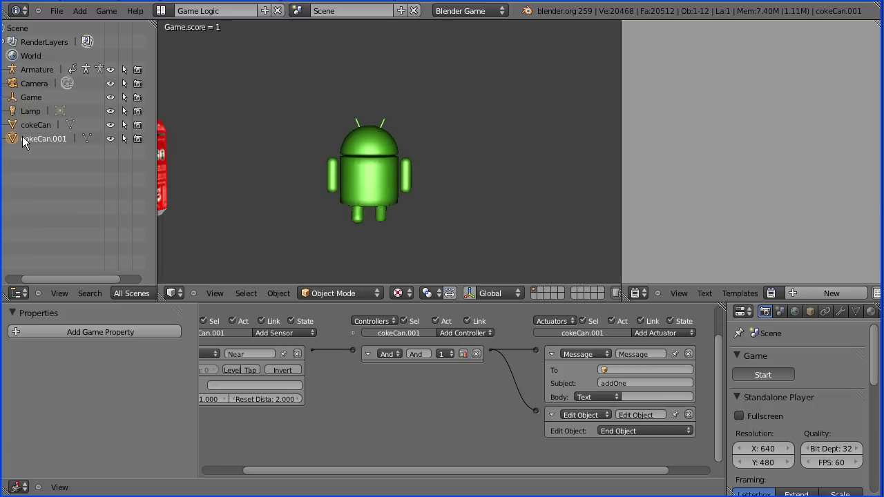
key("Left")
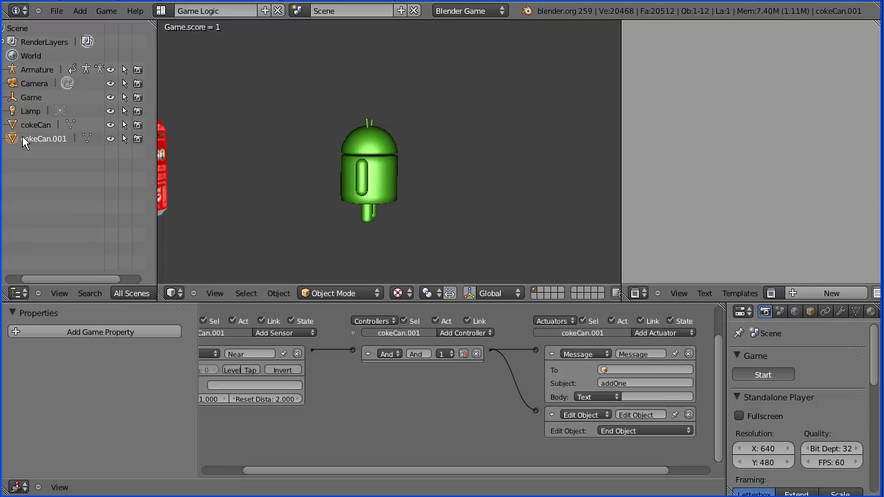
key("Up")
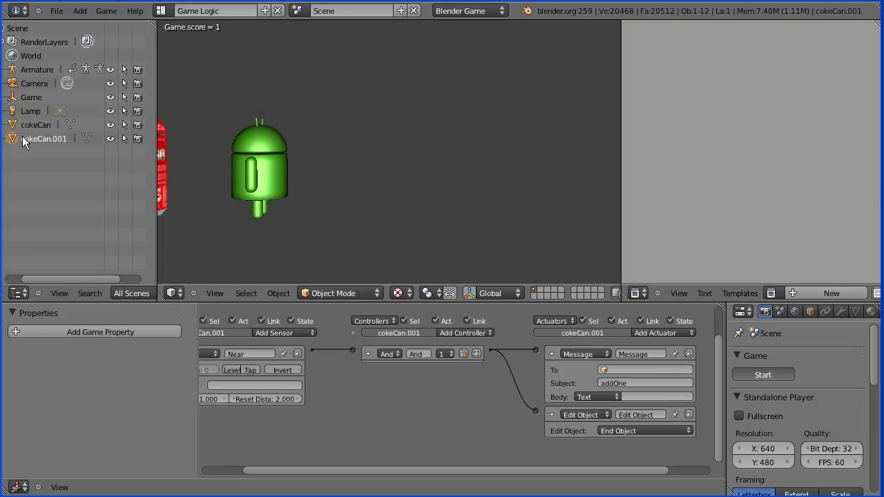
key("Up")
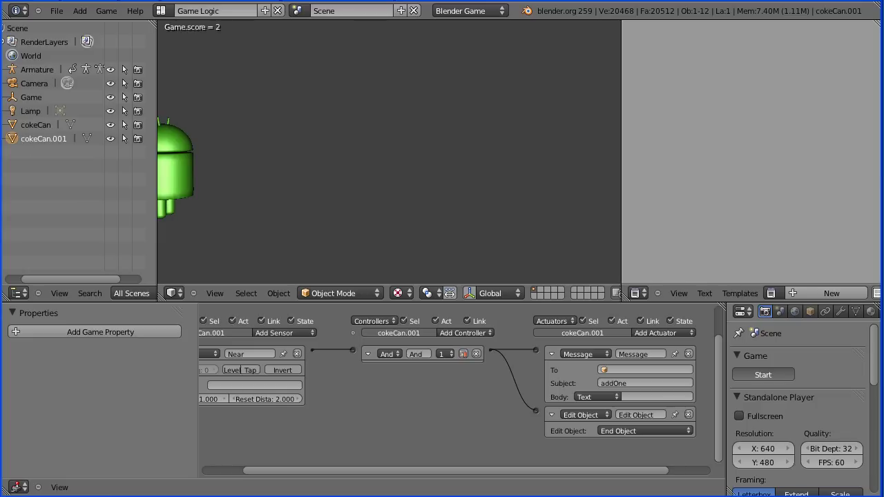
key("Escape")
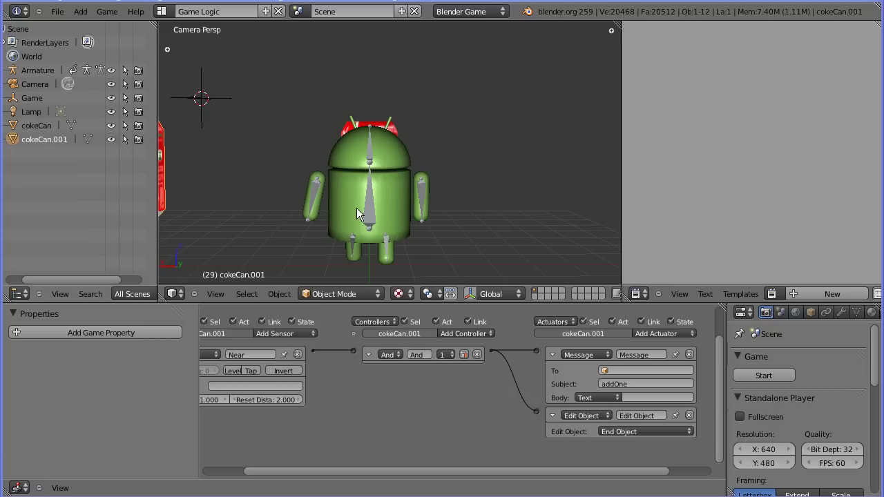
Open AndroidGameEngine2.blend from the recent files list.
left_click(57, 13)
mouse_move(110, 53)
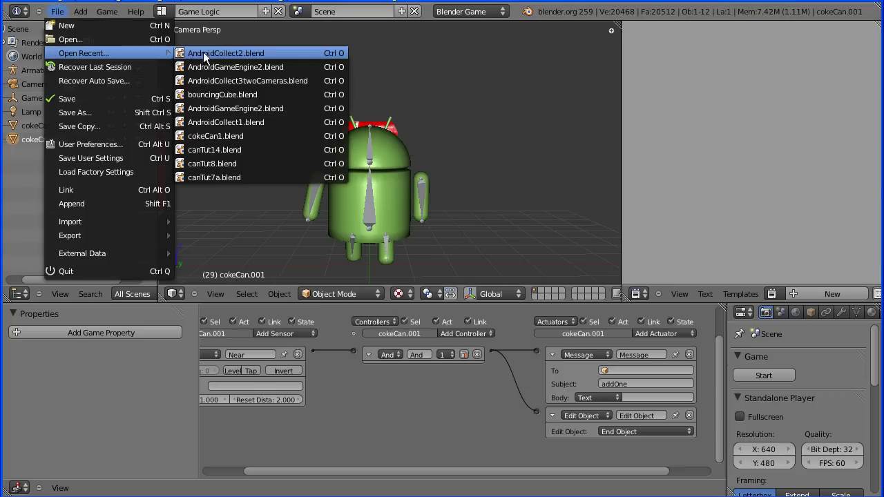
left_click(218, 67)
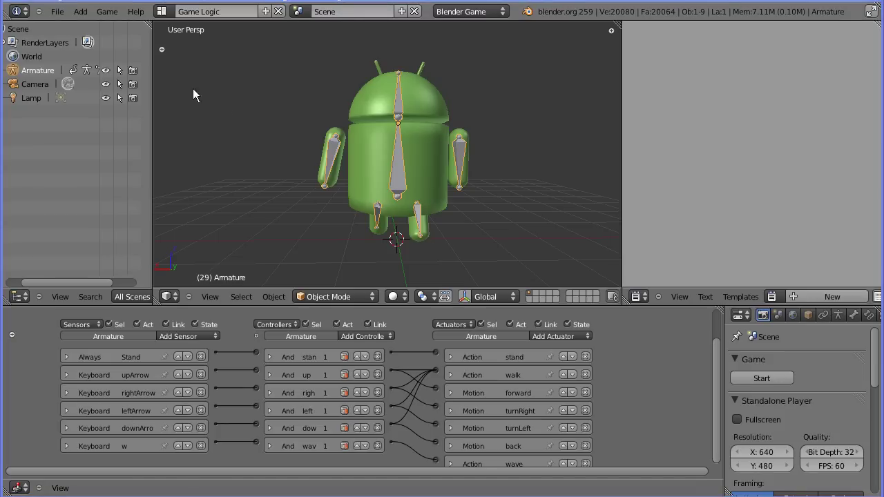
Use the Default layout, widen the 3D views, and turn the action editor into Properties.
left_click(162, 12)
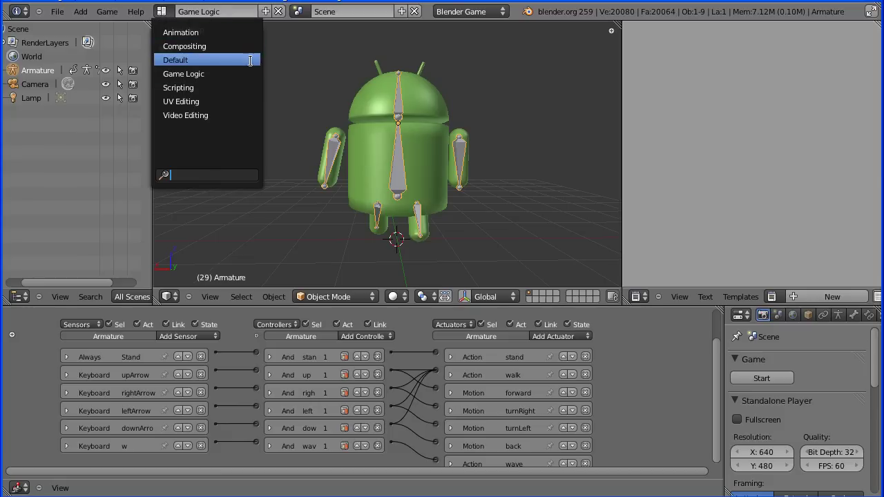
left_click(175, 60)
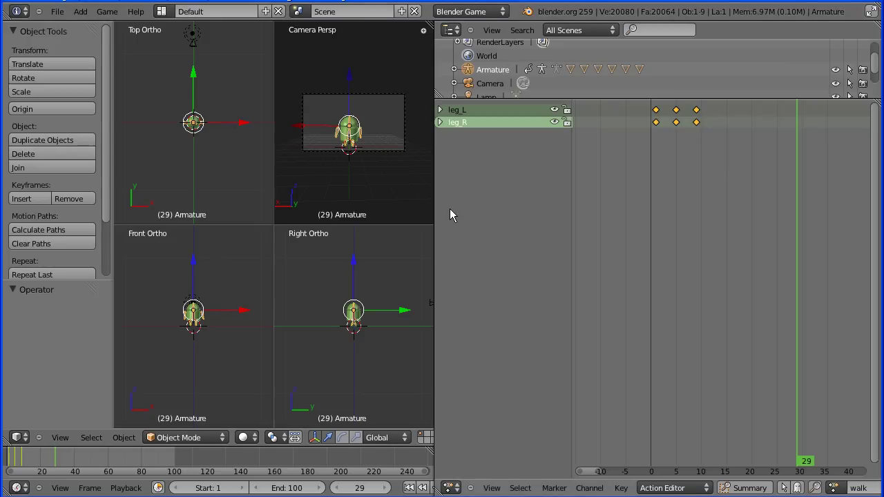
left_click_drag(434, 209, 627, 213)
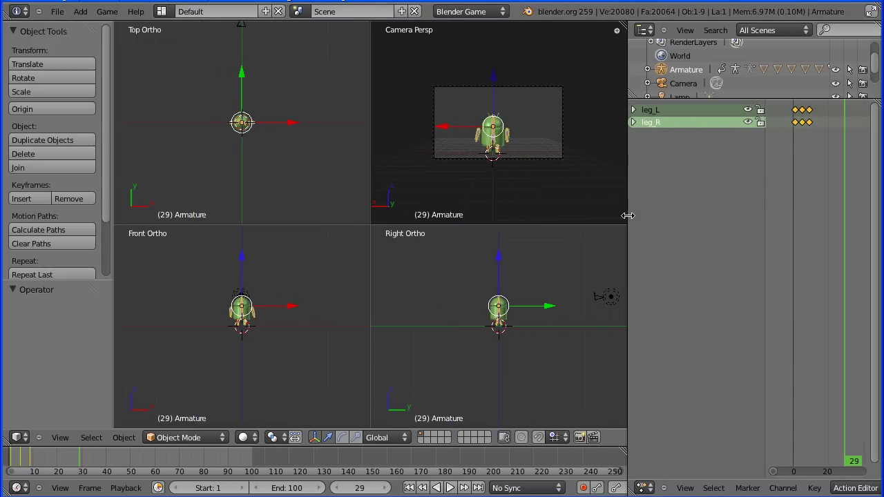
left_click(645, 487)
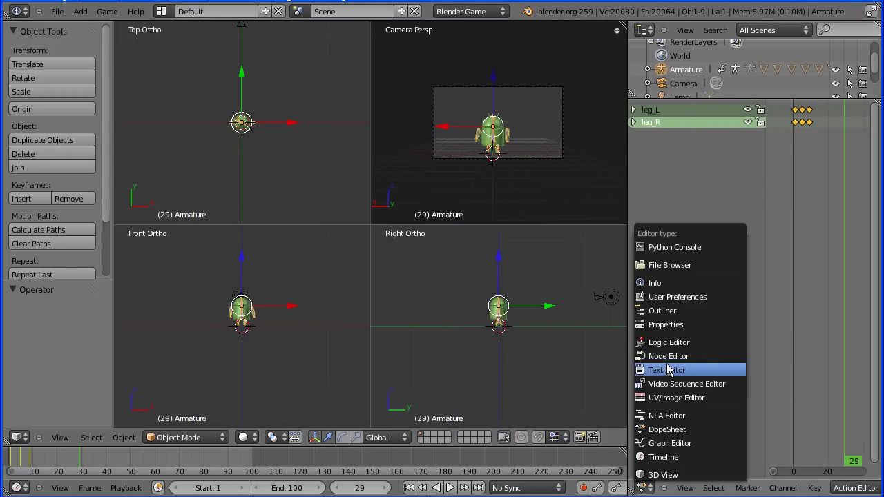
left_click(671, 325)
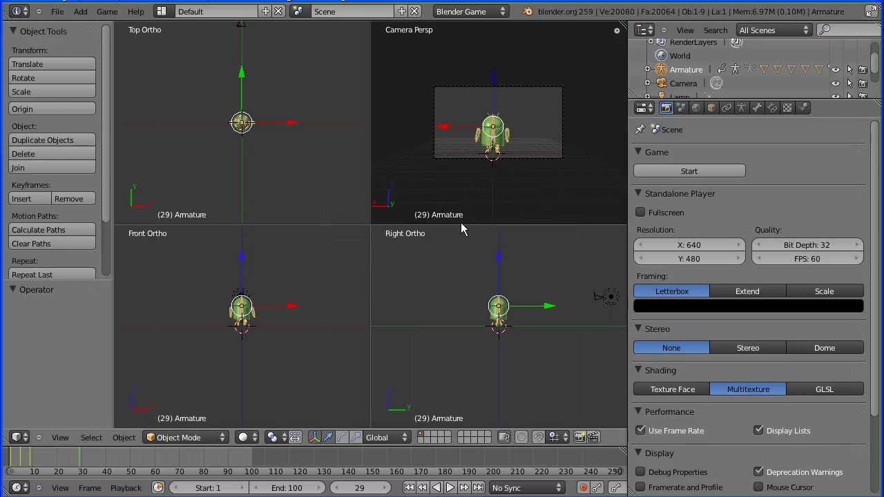
Append the cokeCan object from cokeCan1.blend's Object category into the scene.
left_click(57, 12)
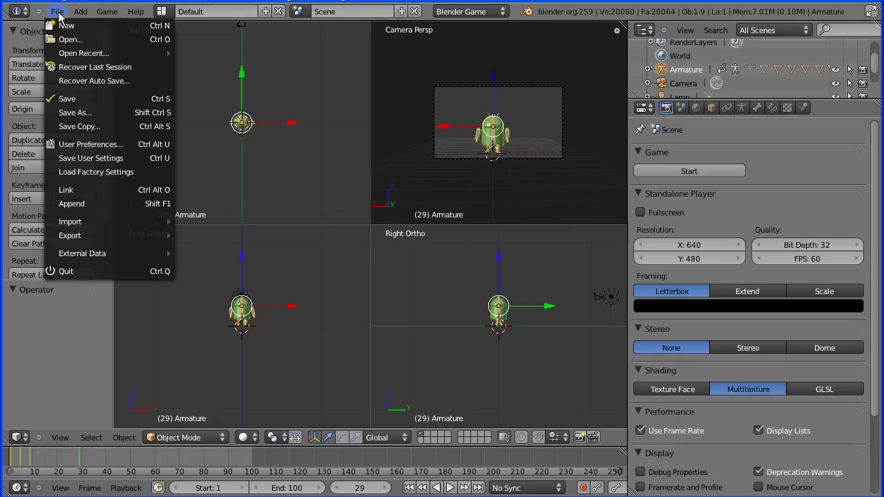
left_click(128, 203)
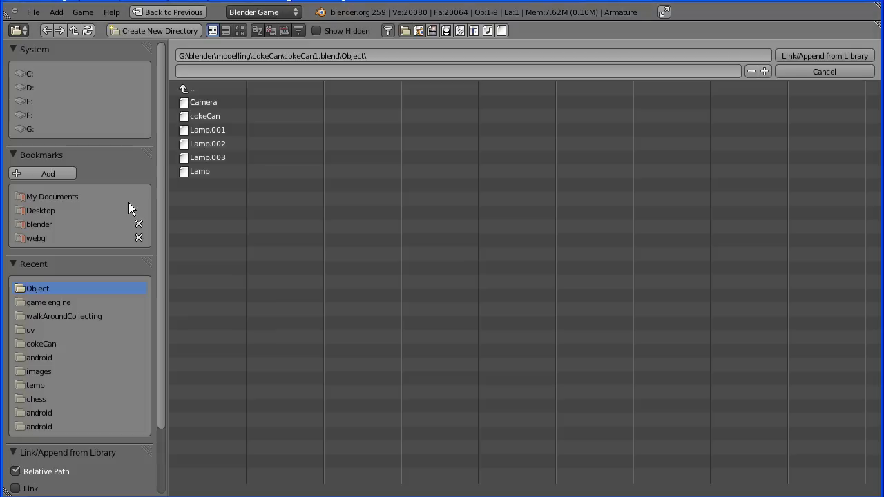
left_click(192, 92)
left_click(193, 90)
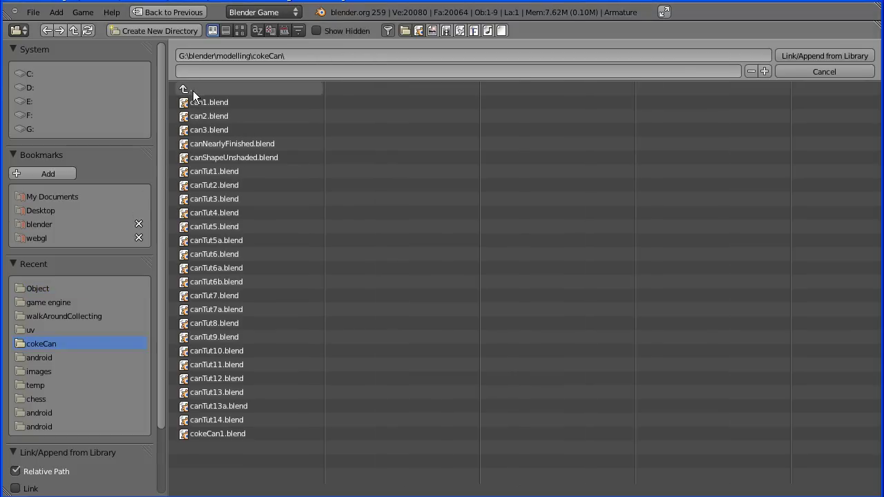
left_click(214, 435)
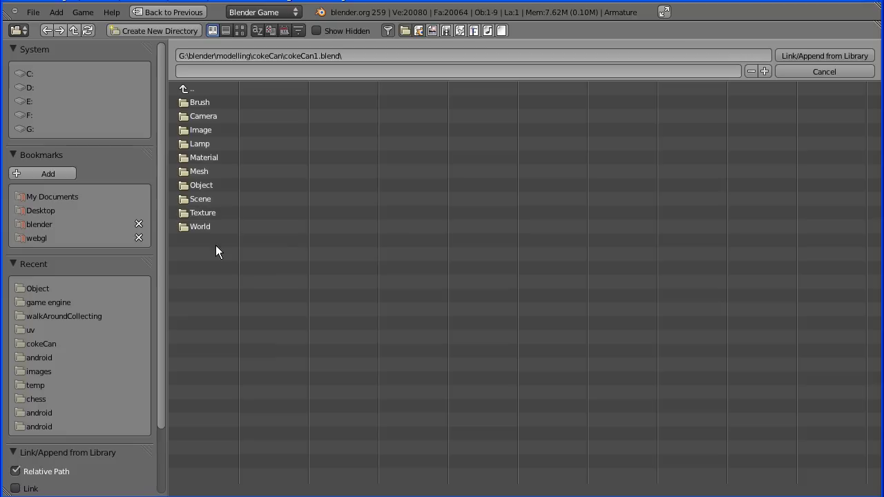
left_click(202, 185)
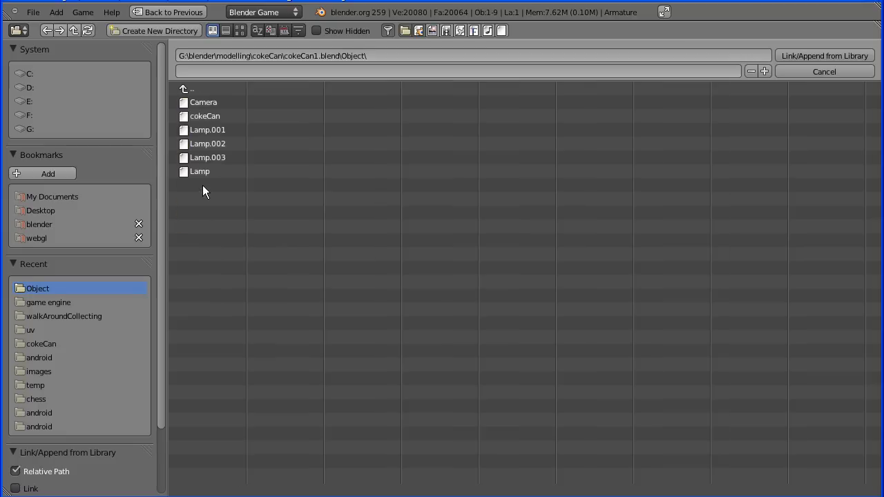
left_click(218, 114)
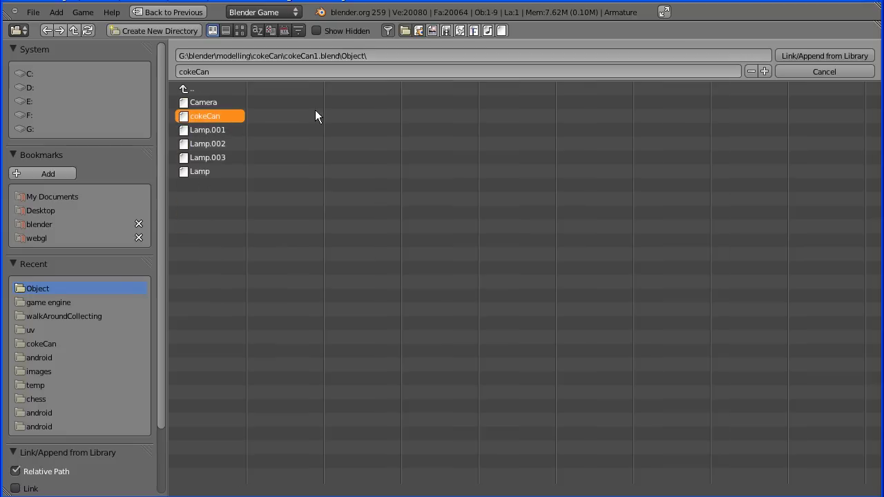
left_click(810, 53)
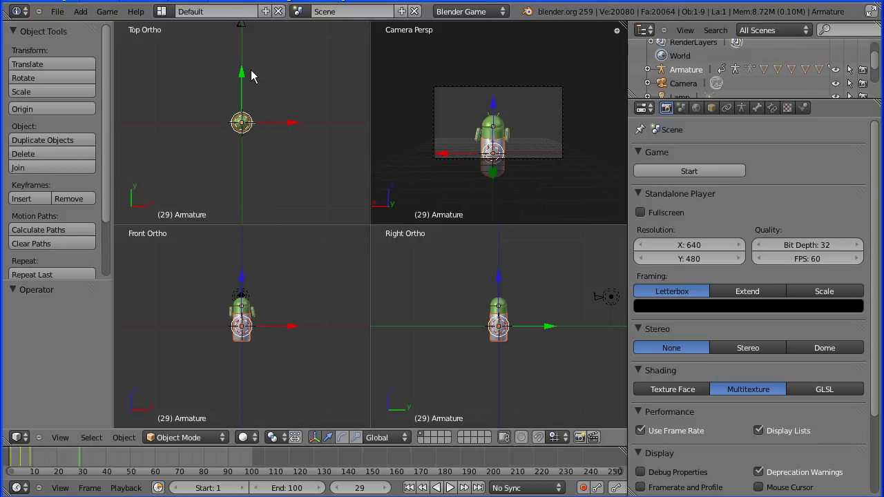
Move the coke can 8.945 units along Y and raise it 1.934 units on Z.
left_click_drag(243, 76, 247, 148)
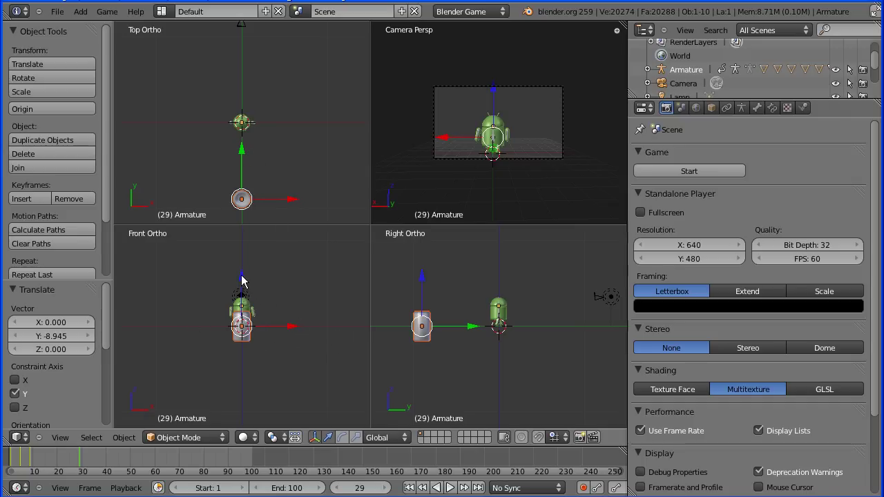
left_click_drag(242, 280, 244, 259)
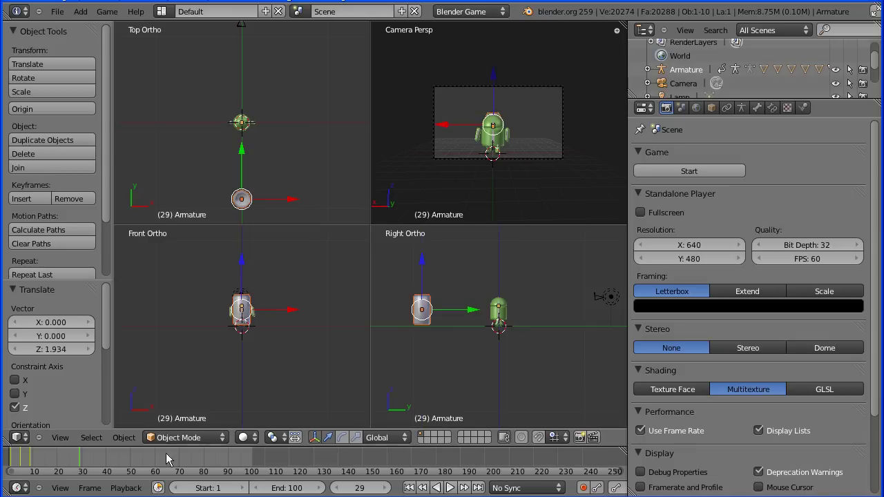
left_click(247, 439)
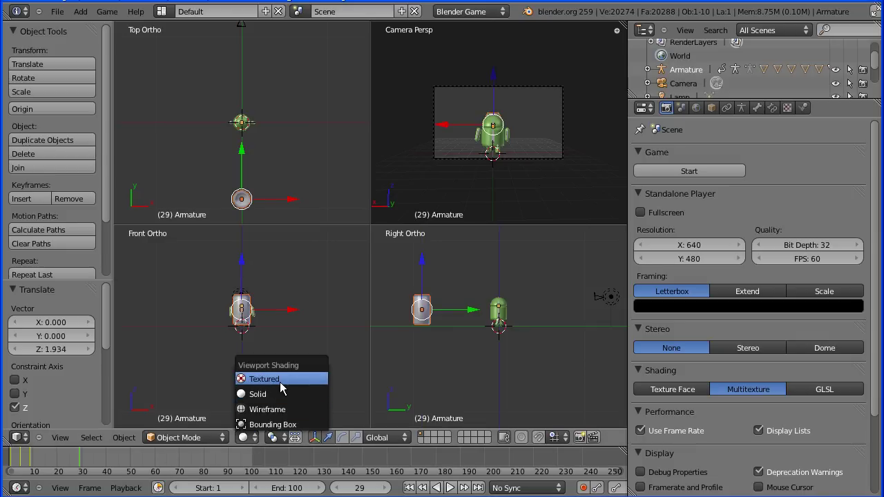
Return to the Game Logic layout with textured shading in the viewports.
left_click(280, 386)
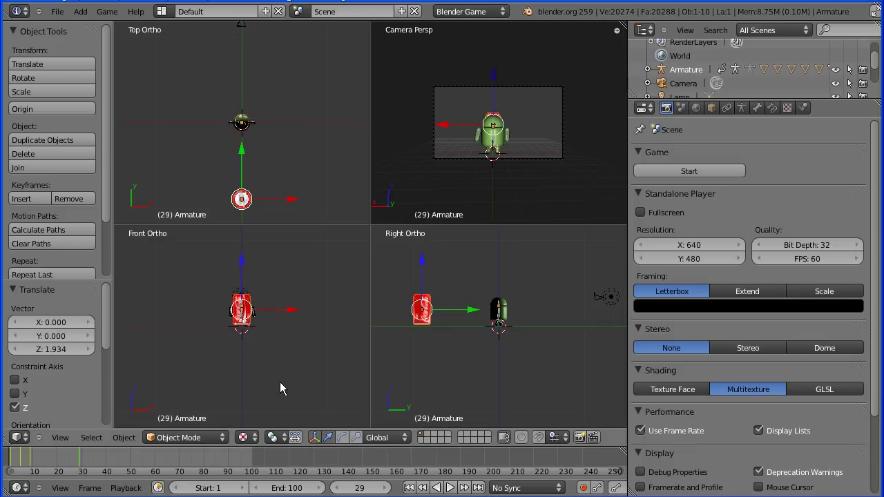
left_click(165, 11)
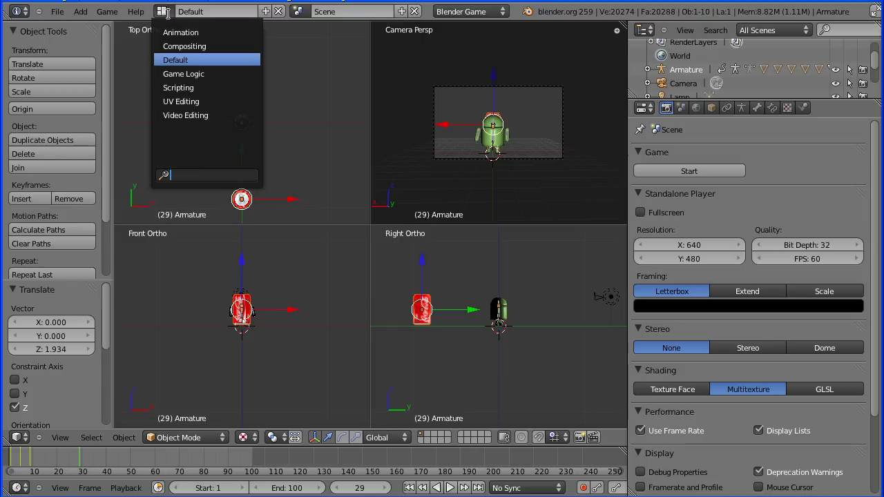
left_click(209, 74)
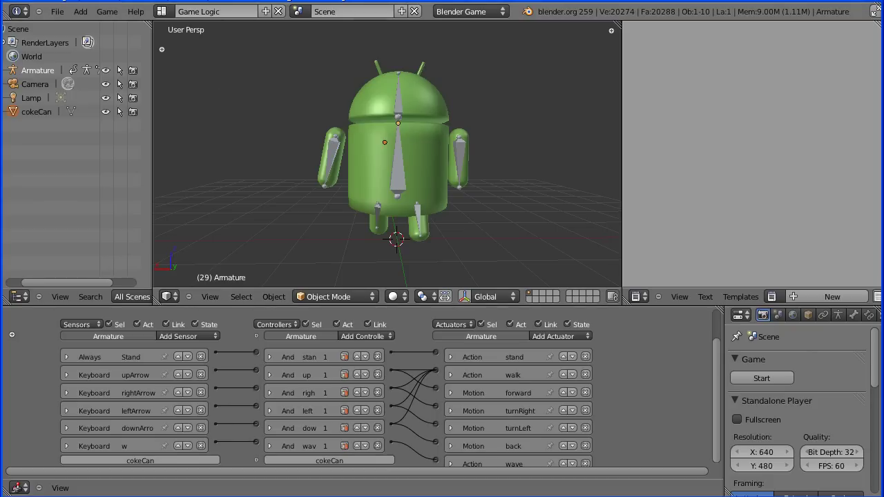
left_click(393, 297)
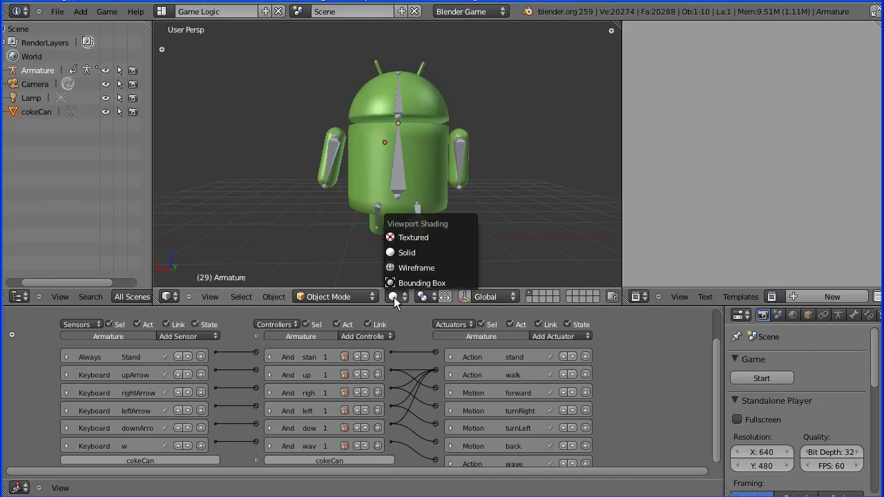
left_click(423, 236)
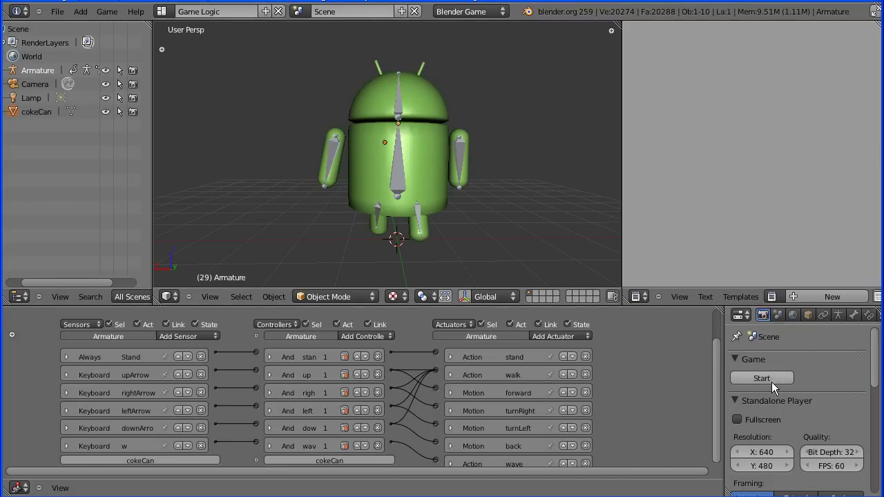
Play-test the android walking forward and turning, then stop the game.
left_click(771, 381)
key("Up")
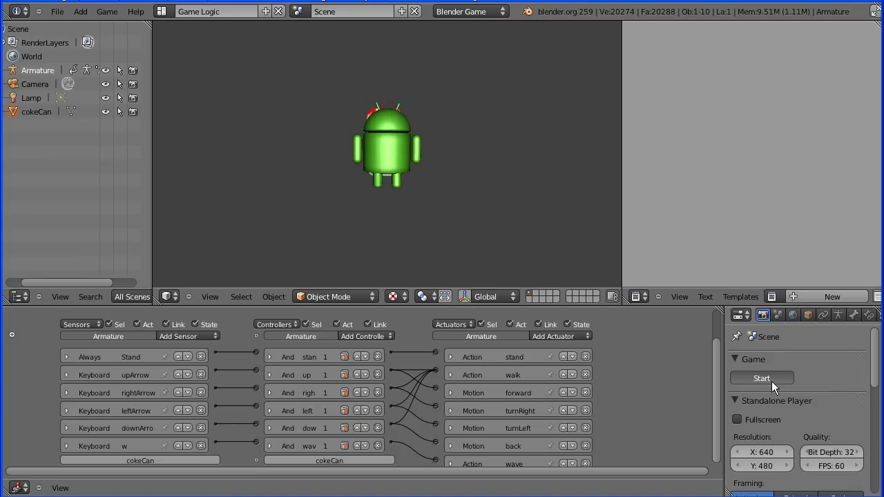
key("Right")
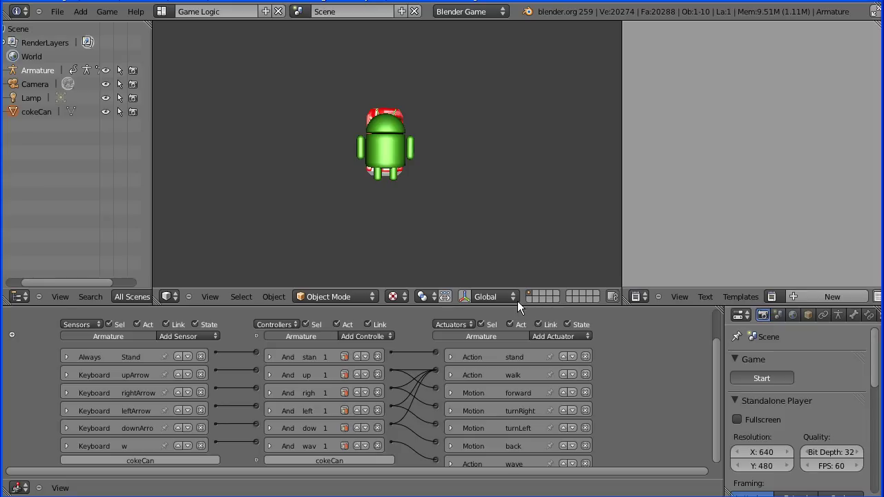
key("Escape")
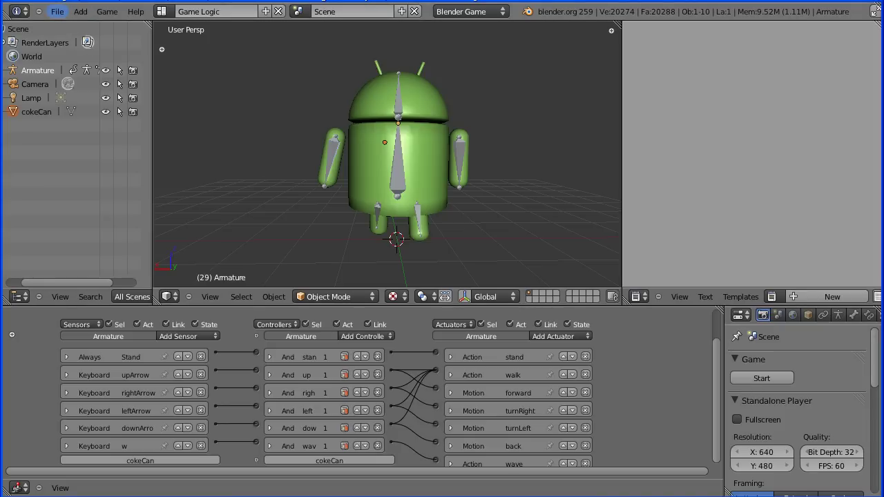
Select cokeCan and add a Near sensor and an And controller to it.
left_click(36, 112)
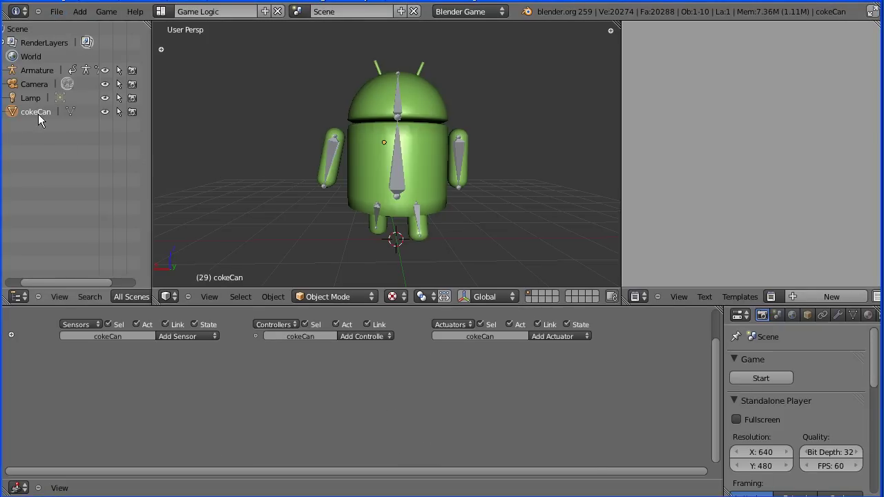
scroll(352, 388, "up", 3)
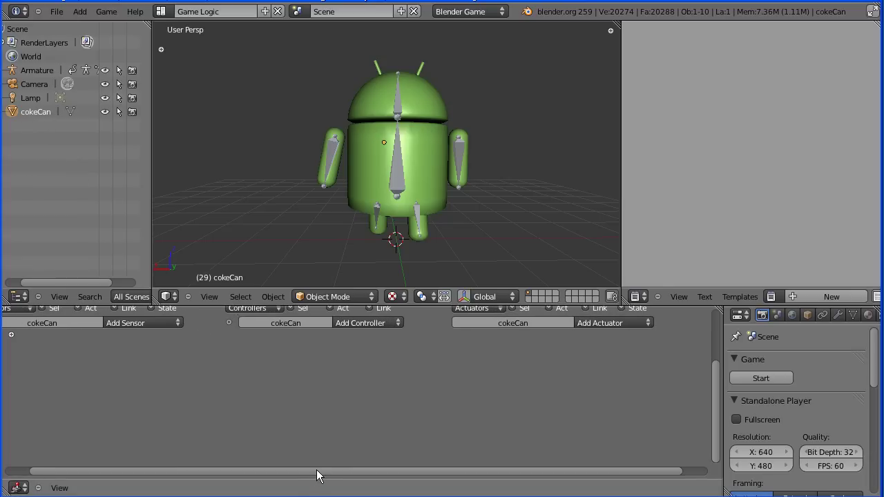
left_click_drag(316, 470, 275, 470)
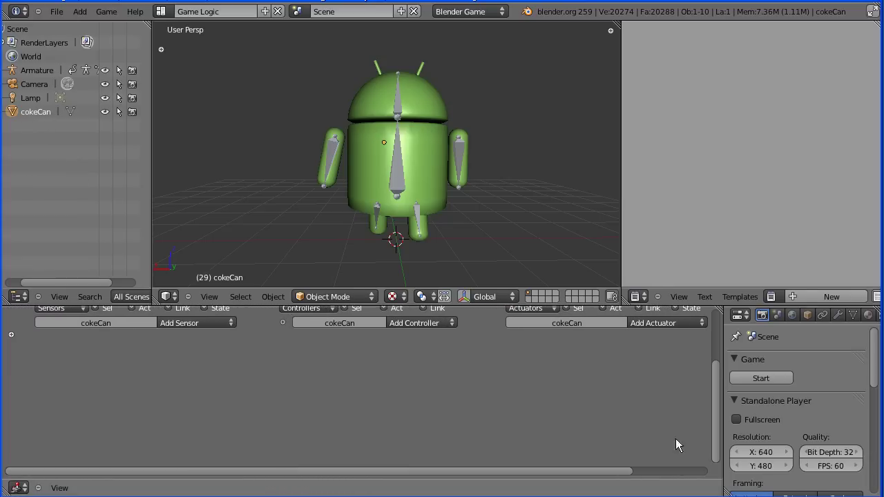
left_click_drag(712, 414, 714, 397)
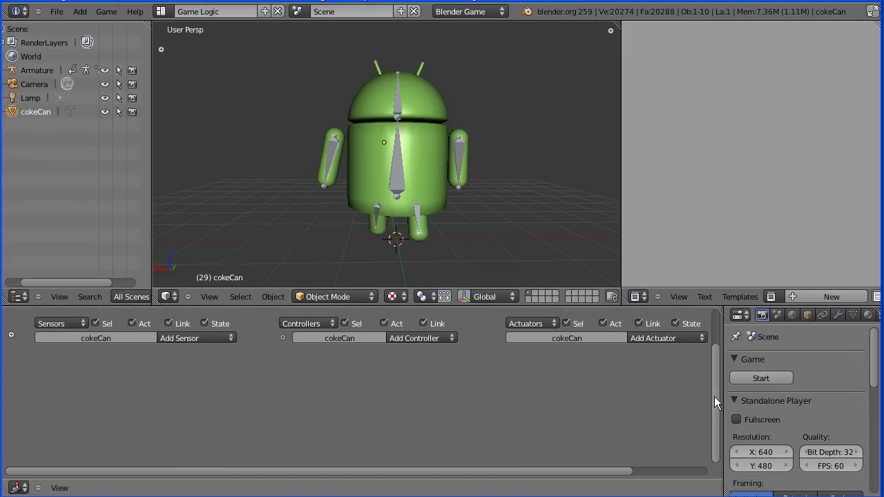
left_click(194, 336)
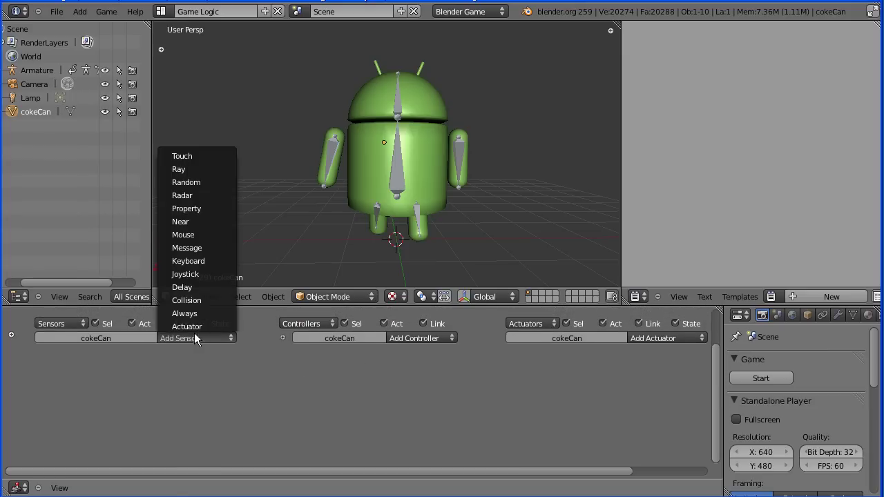
left_click(205, 222)
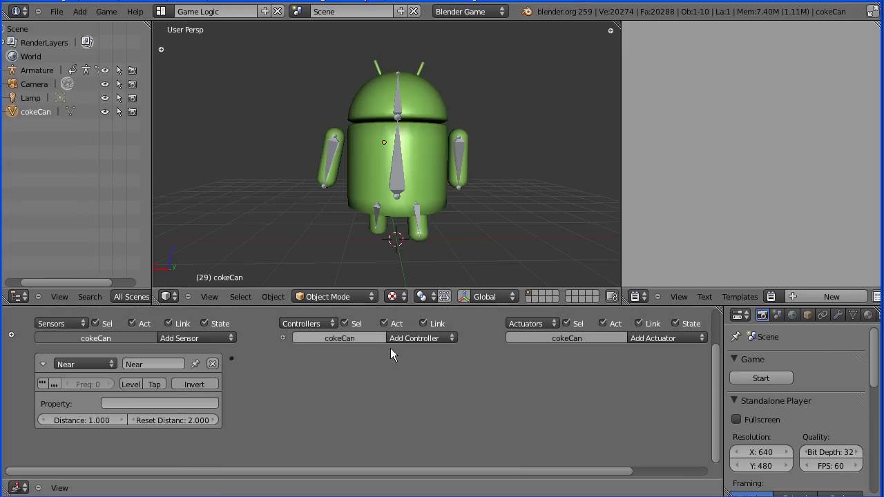
left_click(432, 335)
left_click(431, 349)
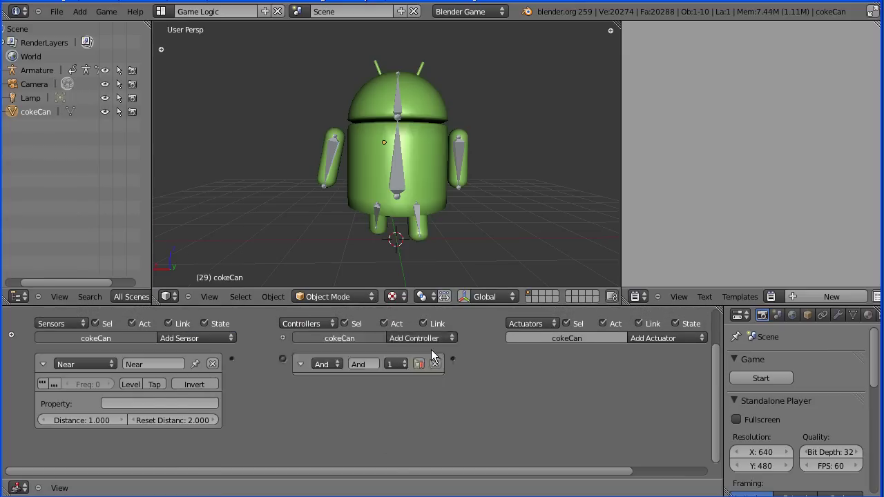
Add a Message actuator with subject 'scoreAddOne' and collapse it.
left_click(656, 335)
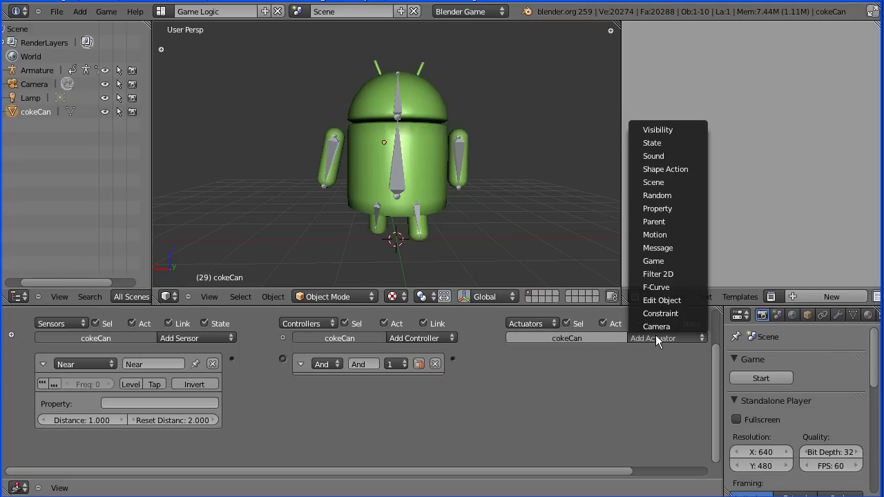
left_click(673, 250)
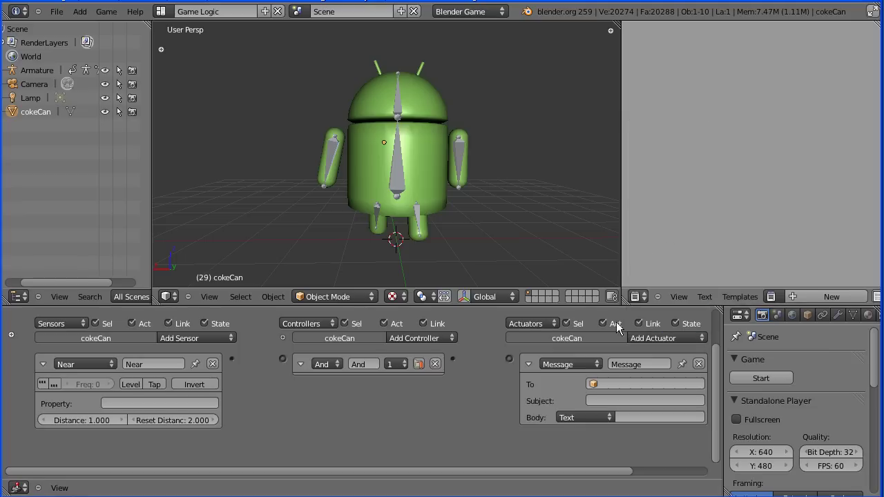
left_click(601, 400)
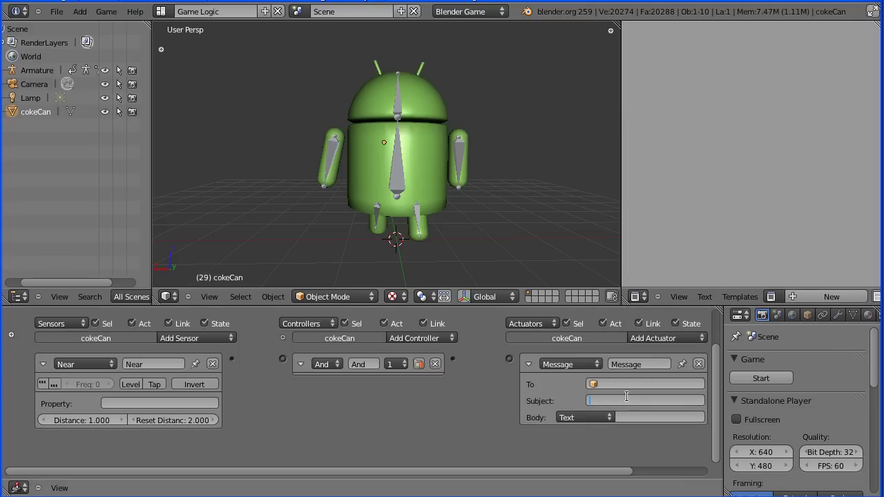
type("scoreAddOne")
key("Return")
left_click(529, 364)
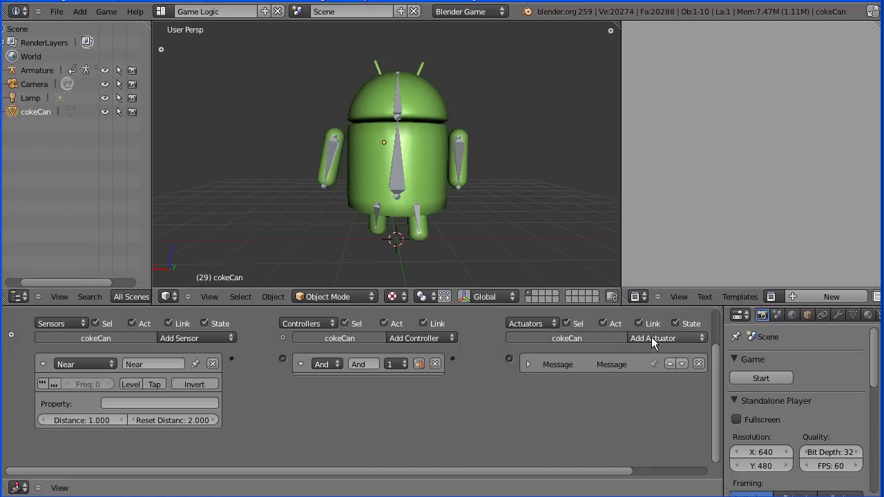
Add an Edit Object actuator to the can and show its mode list.
left_click(652, 338)
left_click(695, 301)
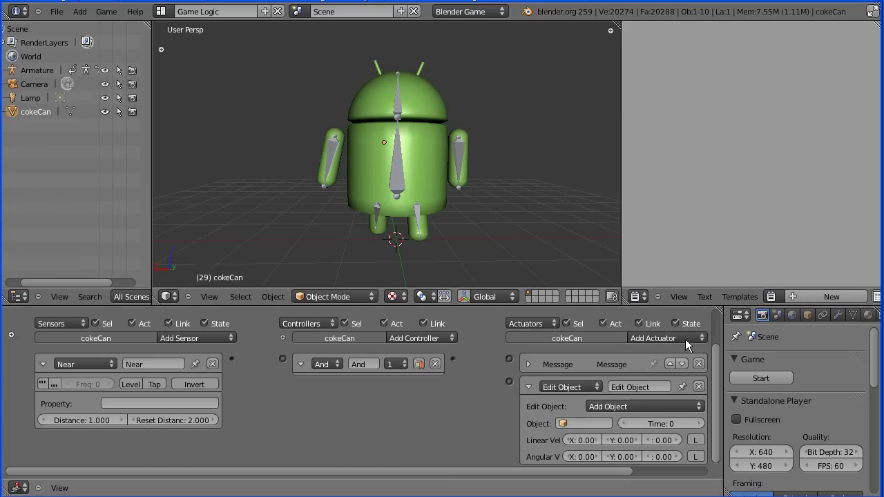
left_click(671, 407)
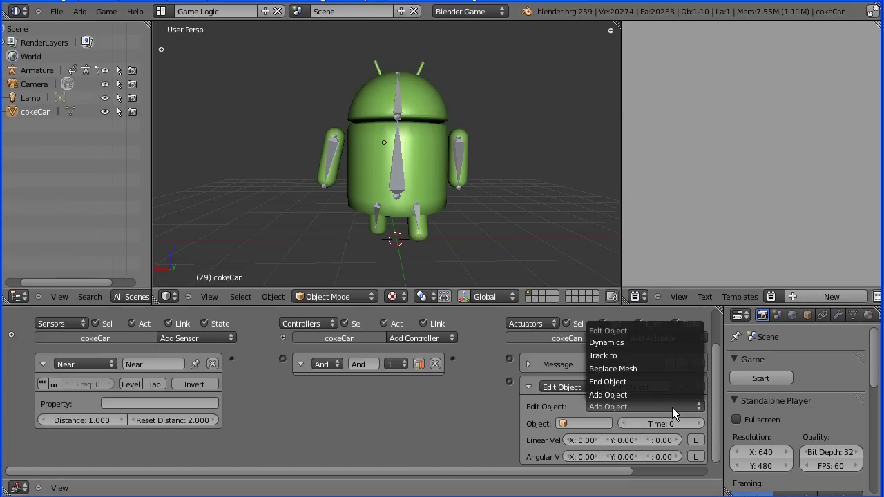
Set the actuator to End Object, link Near→And→both actuators, and test-run the game.
left_click(674, 381)
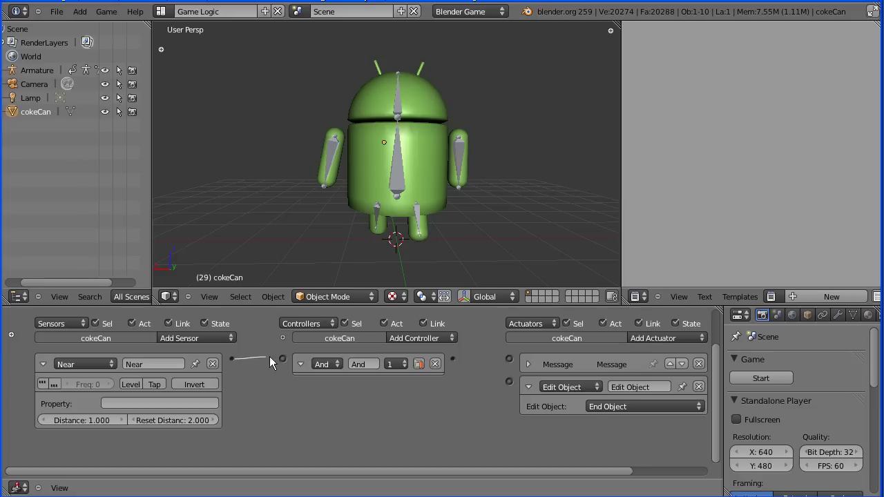
left_click_drag(283, 361, 283, 358)
left_click_drag(510, 357, 510, 382)
left_click(765, 381)
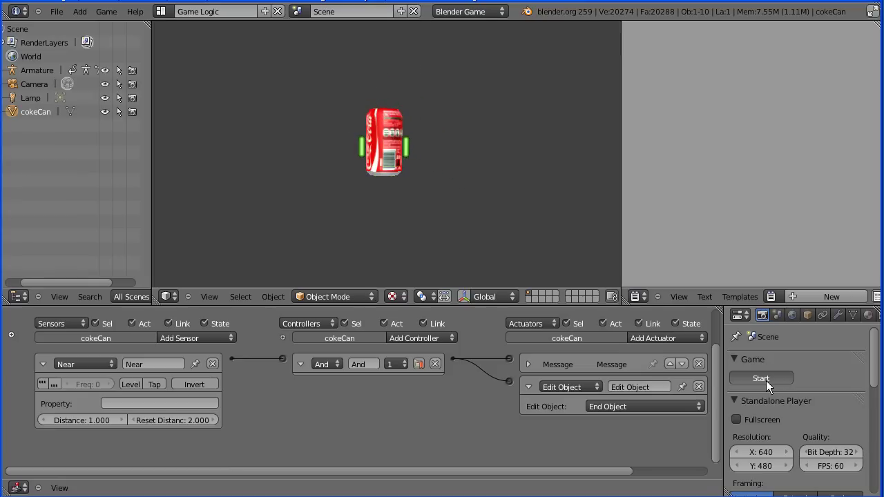
key("Escape")
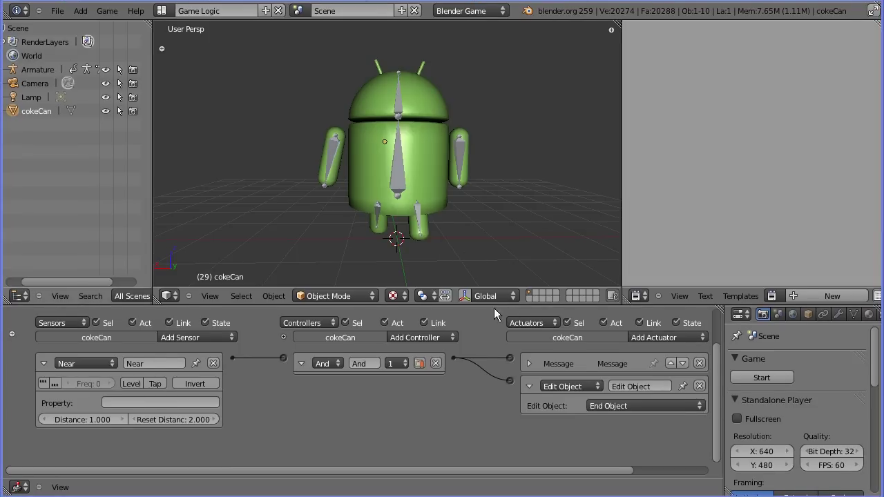
Select the Armature and enable Actor physics with Collision Bounds.
right_click(396, 172)
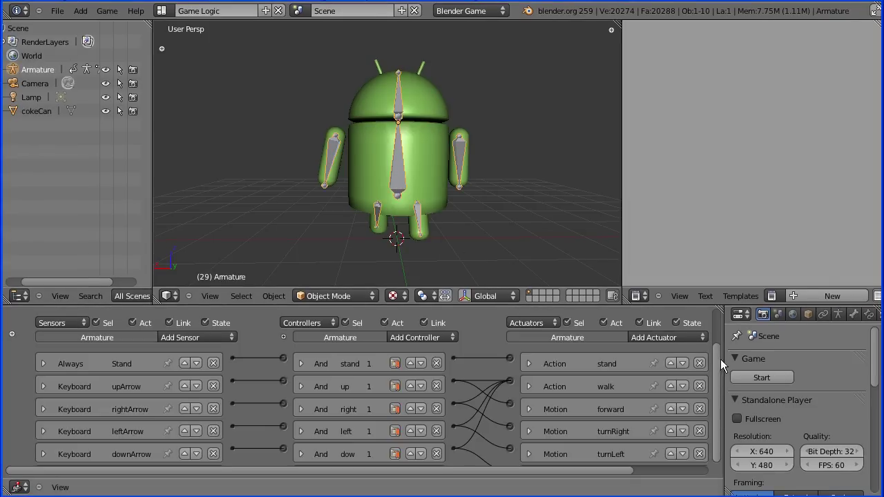
left_click_drag(725, 356, 691, 357)
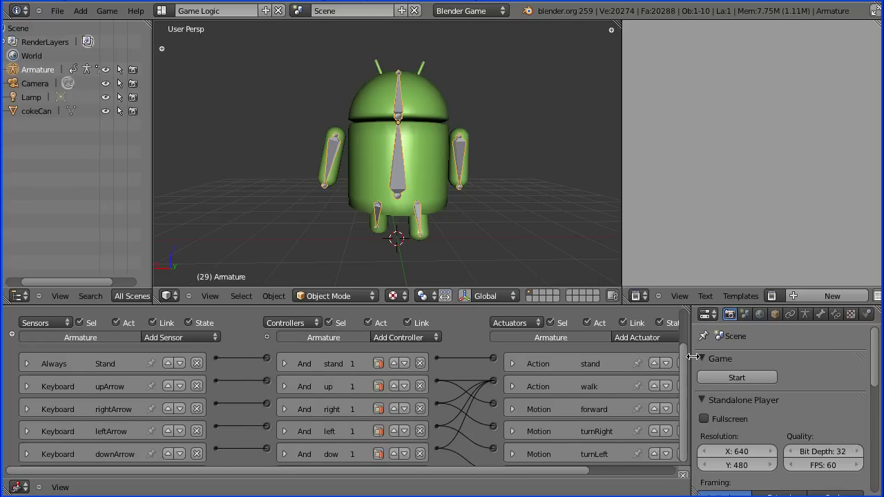
left_click(867, 315)
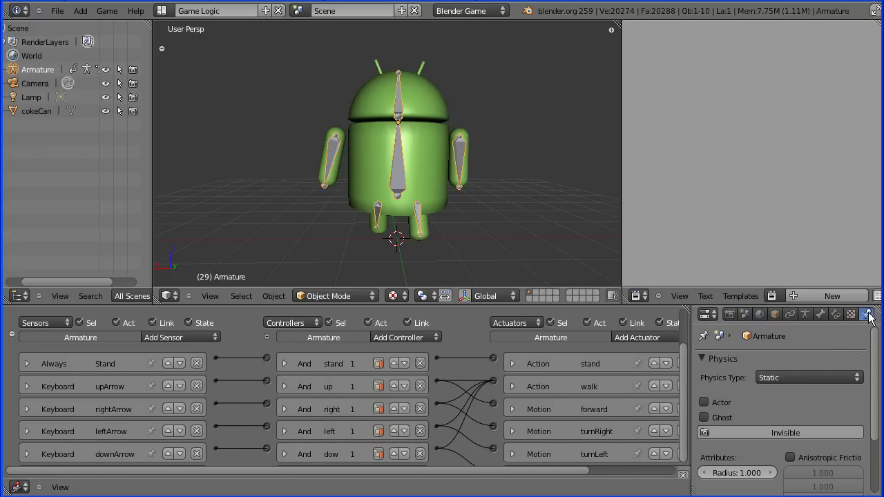
left_click(703, 402)
left_click_drag(875, 404, 878, 464)
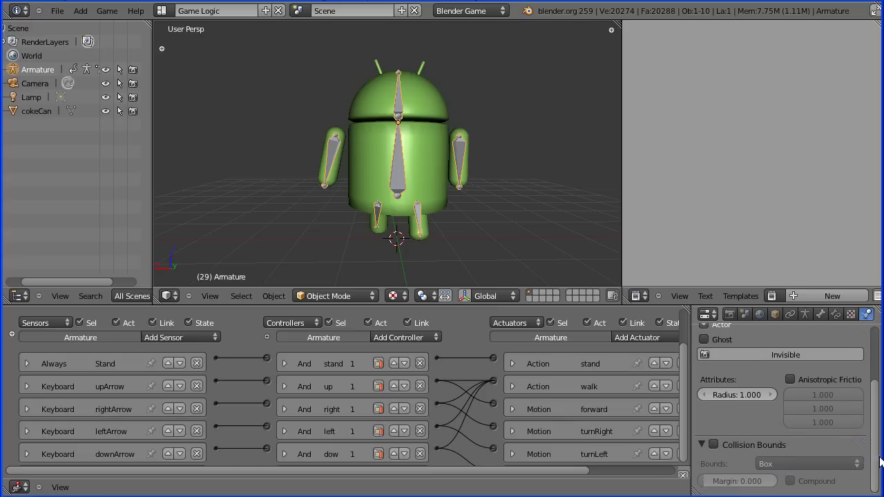
left_click(714, 444)
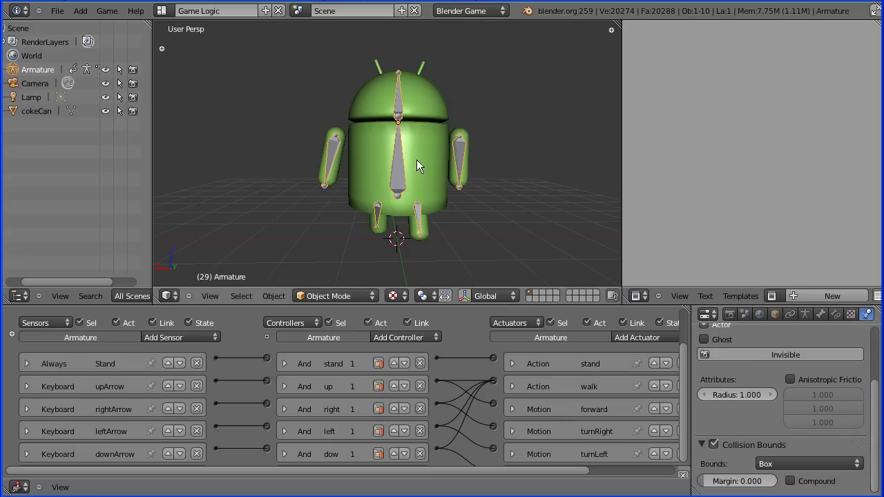
Start the game from the Render tab, walk the android forward toward the can, then exit.
left_click(728, 314)
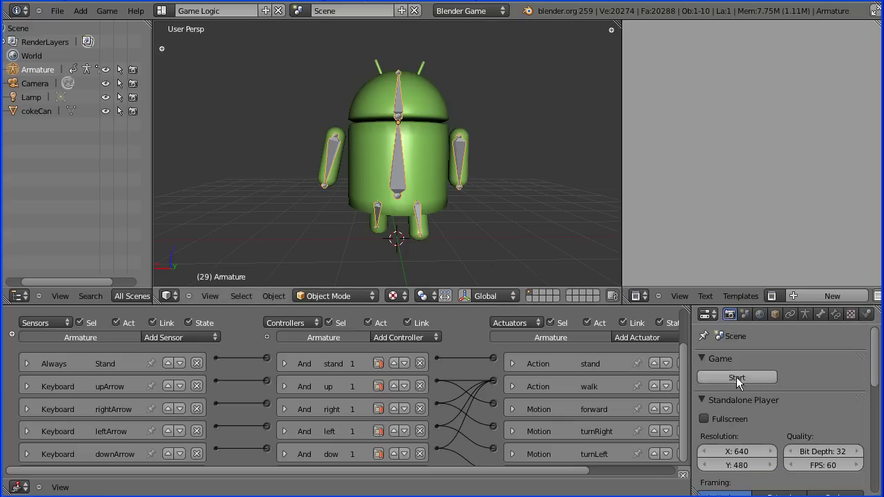
left_click(737, 378)
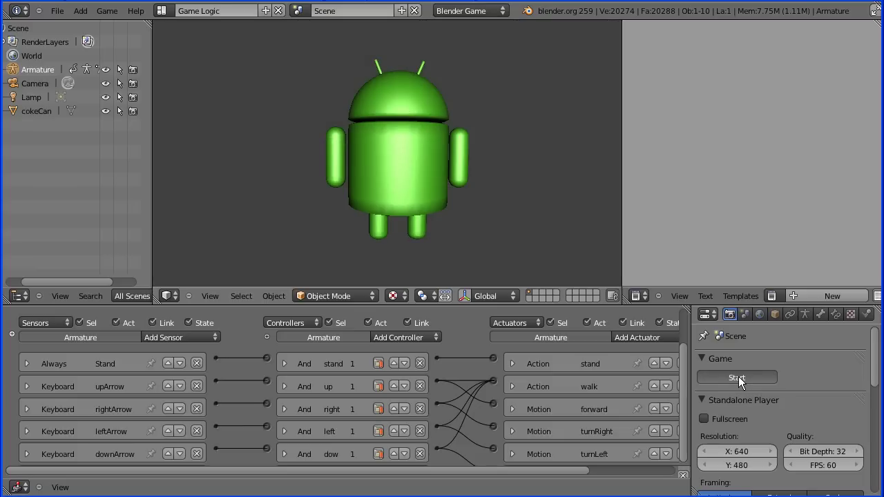
key("Up")
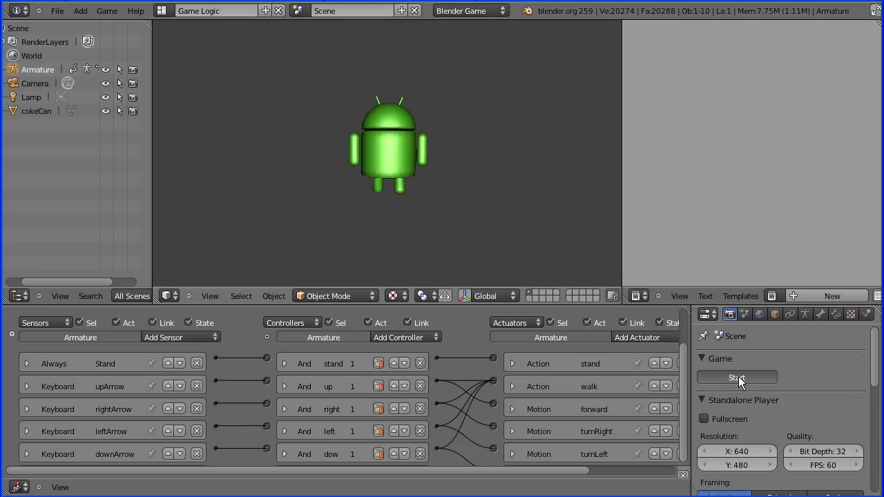
key("Up")
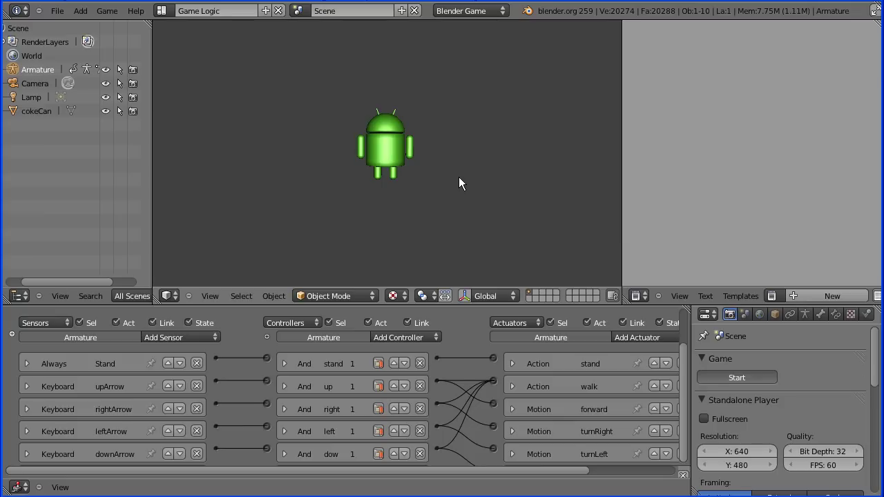
key("Escape")
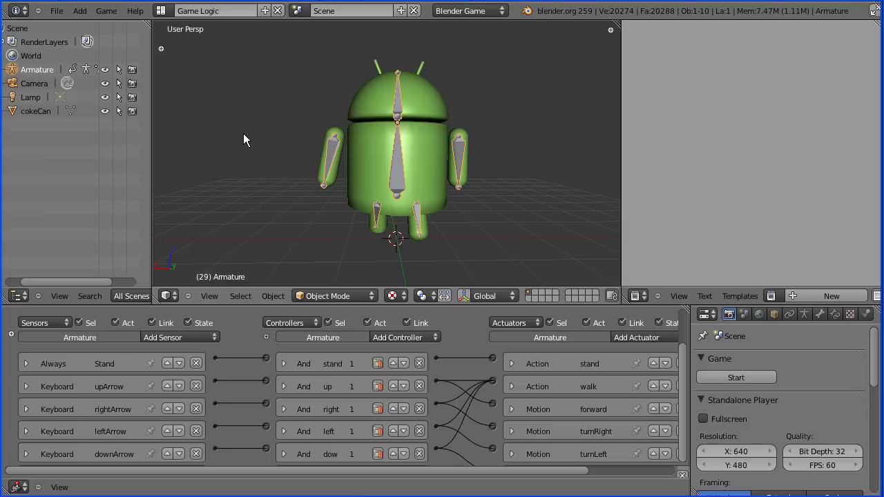
Add an Empty left of the android and give it a new game property.
left_click(230, 99)
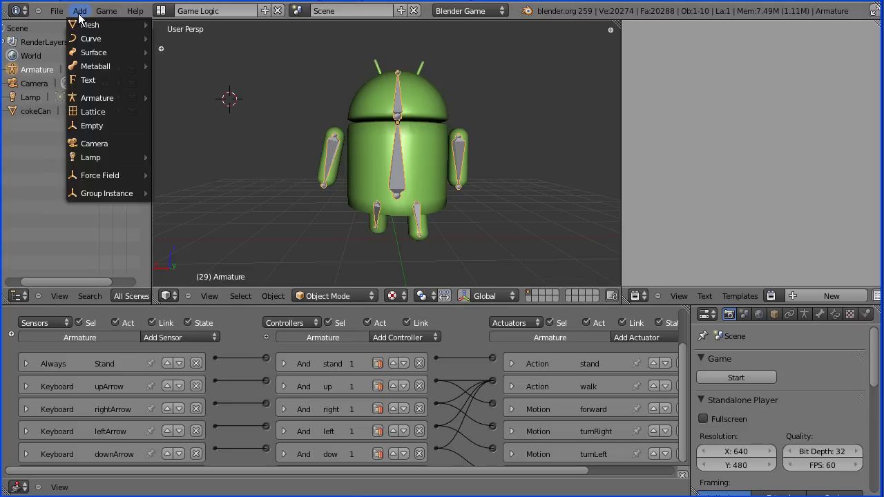
left_click(138, 126)
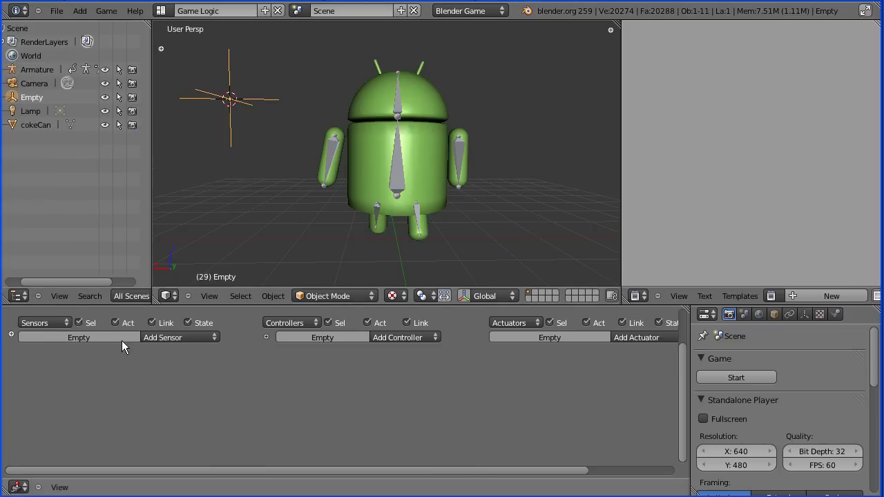
left_click(11, 334)
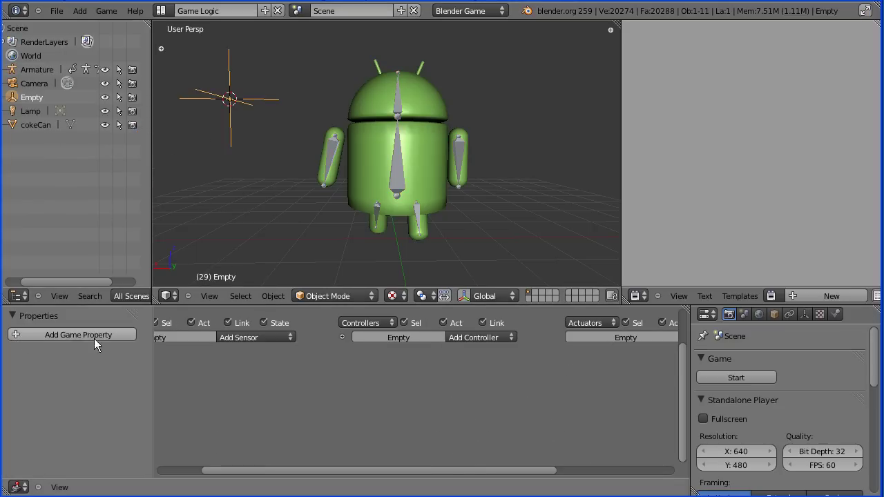
left_click(20, 334)
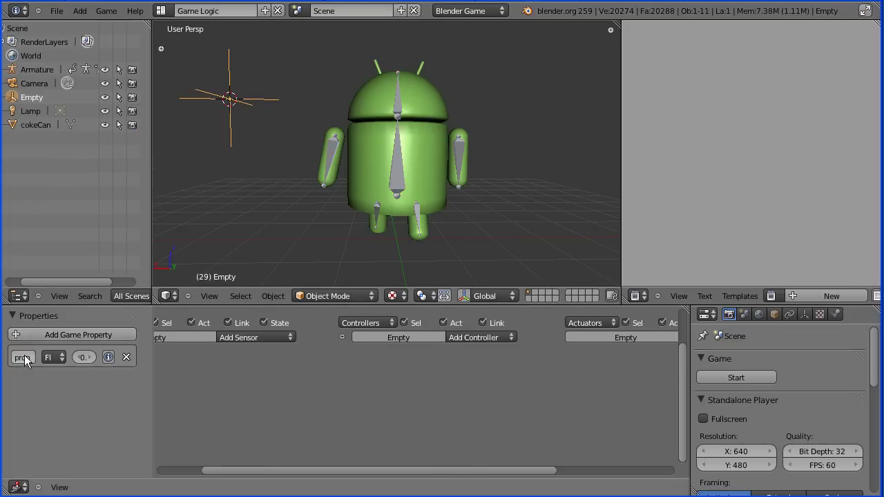
Name the property 'score', make it Integer, and turn on its debug display.
left_click_drag(151, 361, 178, 360)
left_click(21, 357)
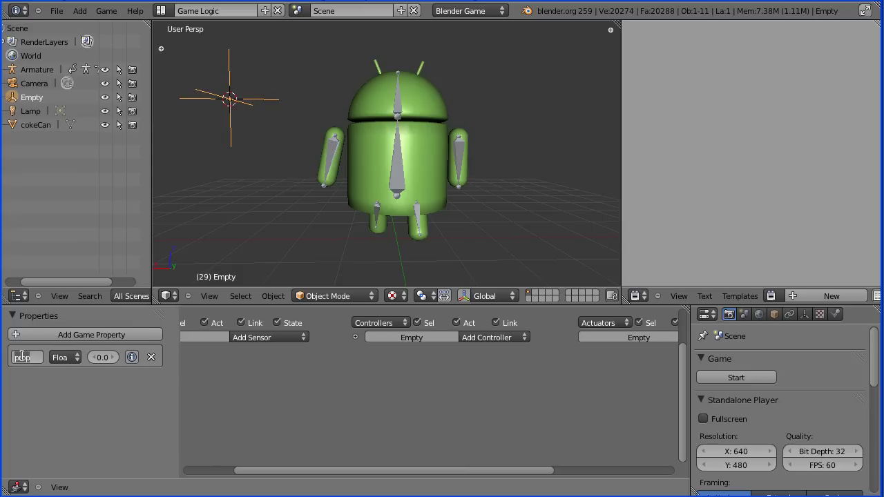
type("score")
key("Return")
left_click(66, 358)
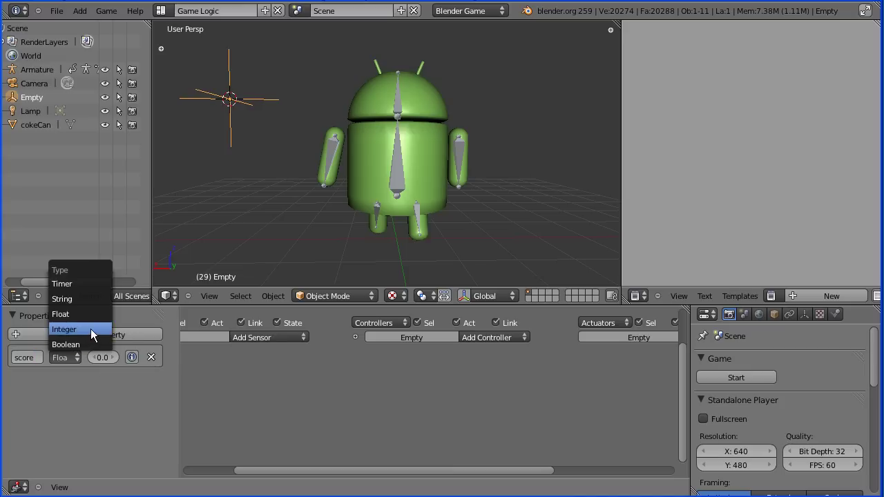
left_click(90, 329)
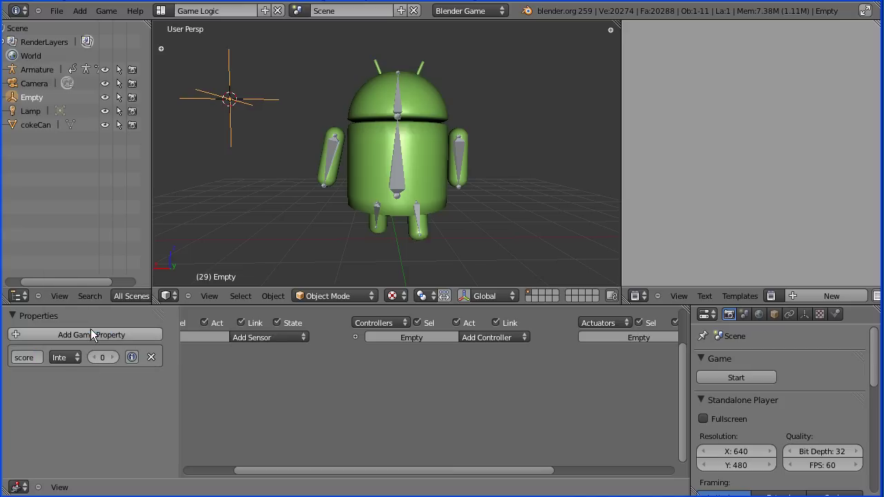
left_click(132, 357)
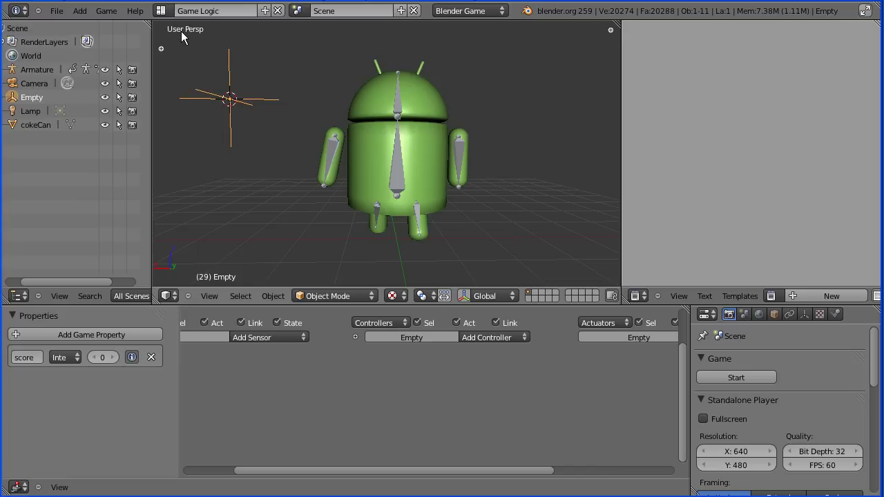
Enable Show Debug Properties in the Game menu and rename the Empty object to 'Game'.
left_click(107, 12)
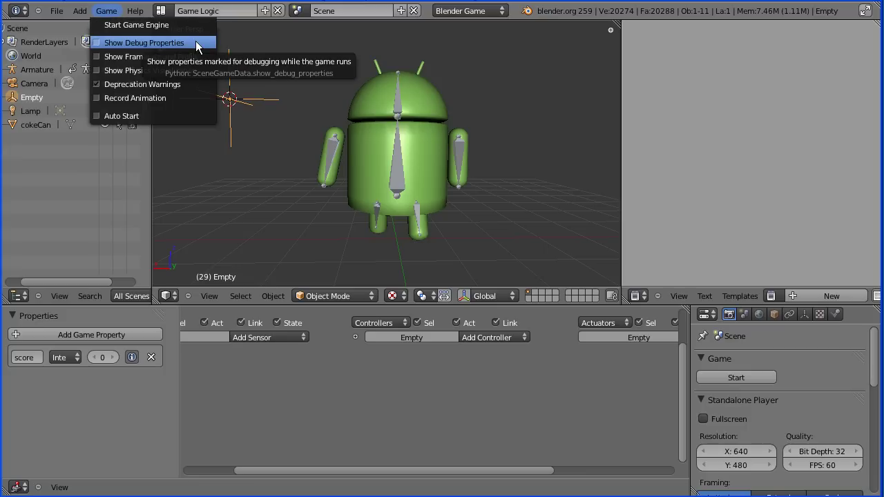
left_click(96, 43)
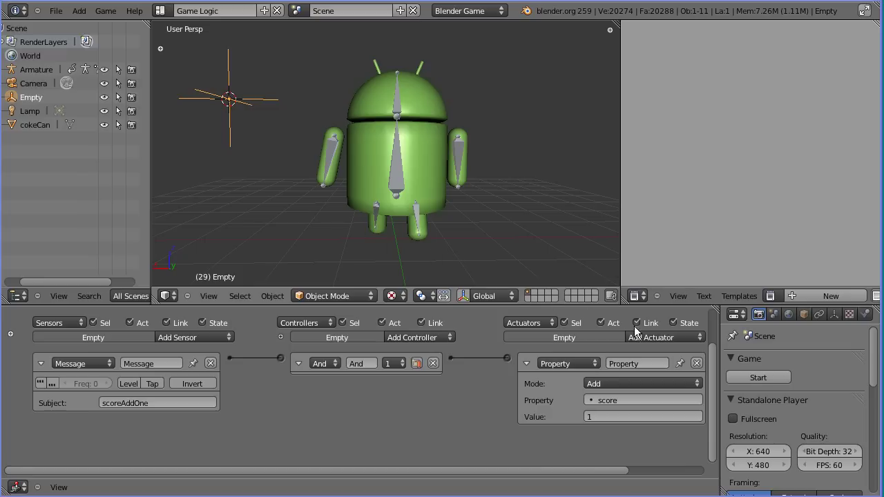
left_click(806, 315)
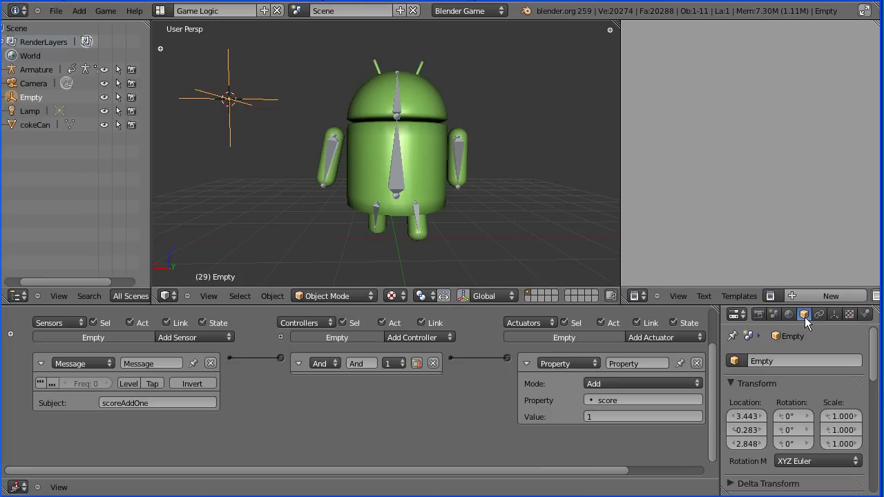
left_click(781, 361)
type("Game")
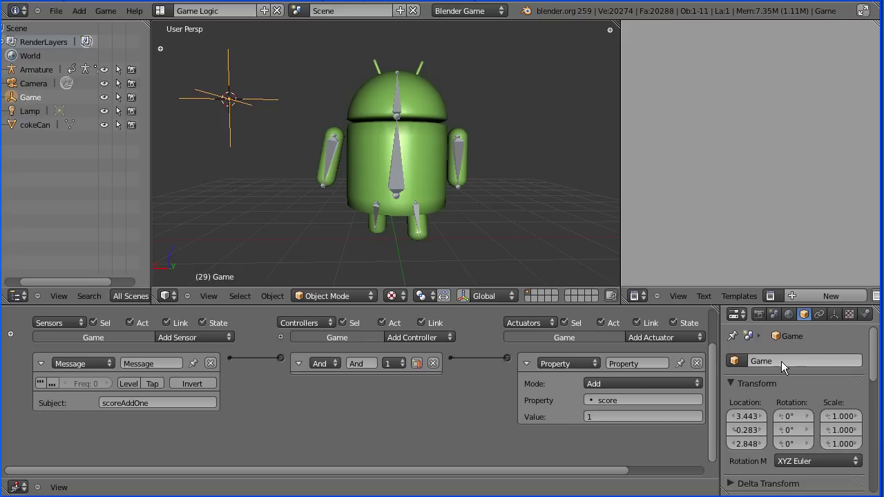
key("Return")
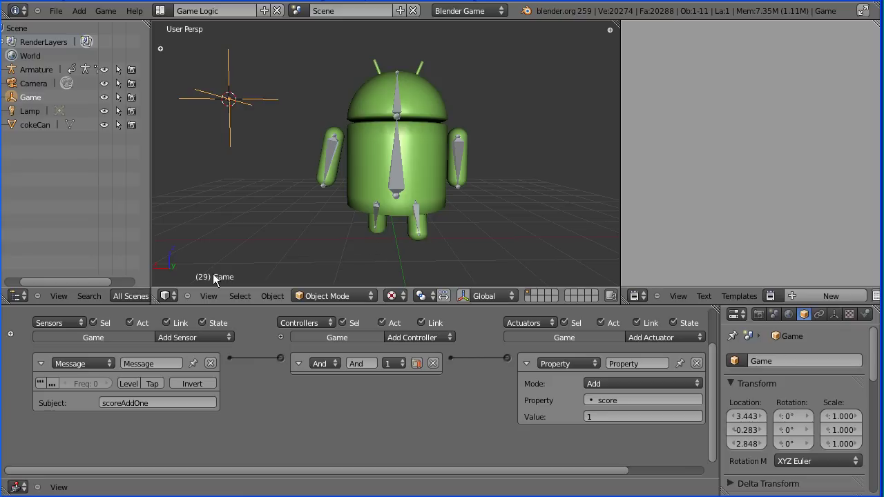
Switch to the Default layout in a single Top view centred on the Coke can.
left_click(161, 11)
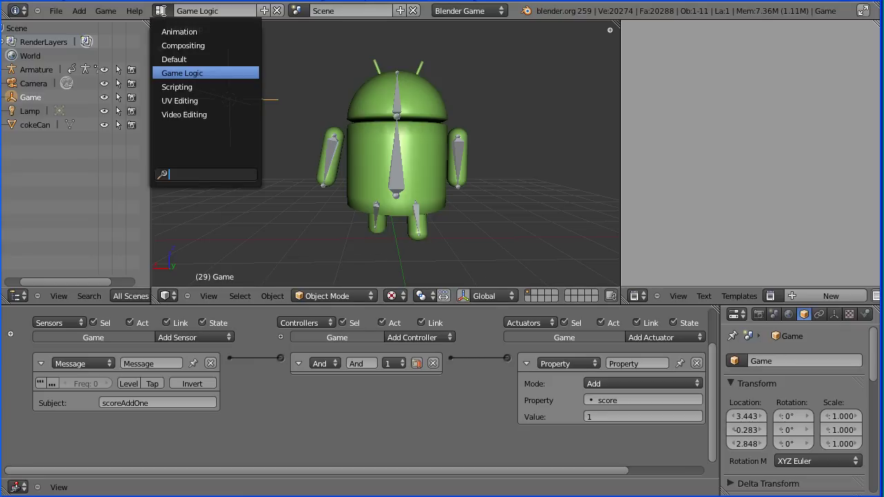
left_click(197, 60)
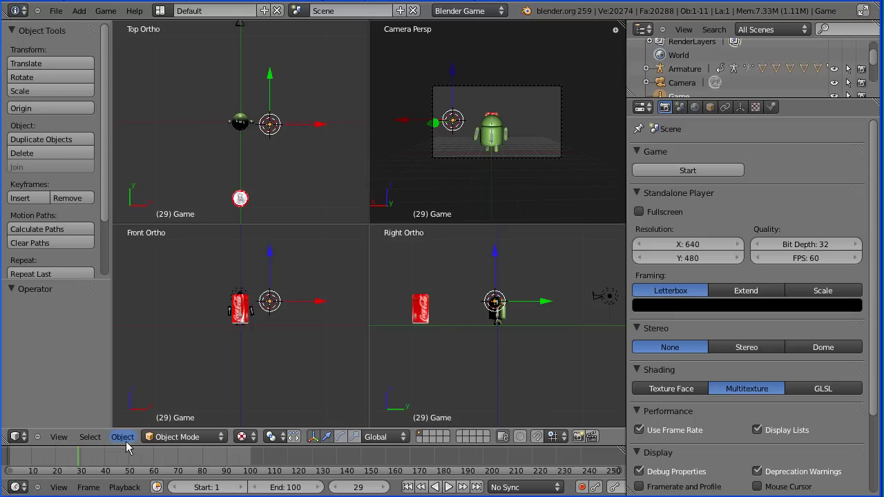
left_click(59, 437)
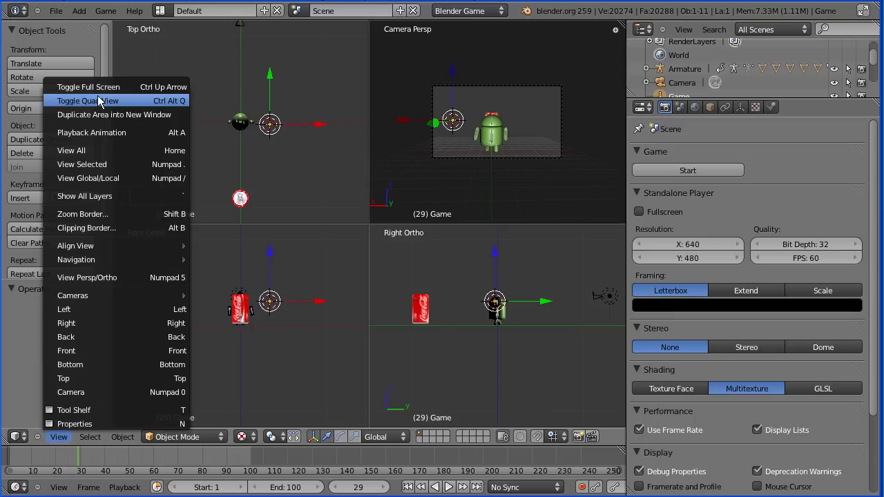
left_click(99, 101)
left_click(60, 437)
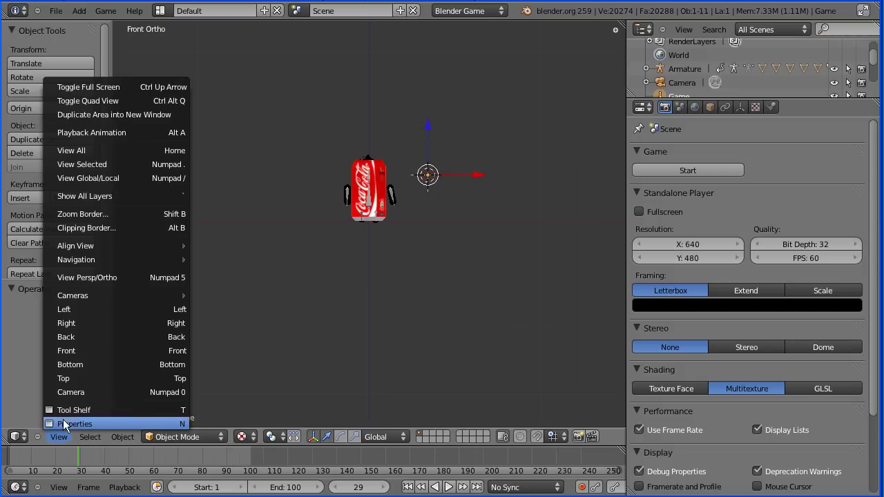
left_click(75, 376)
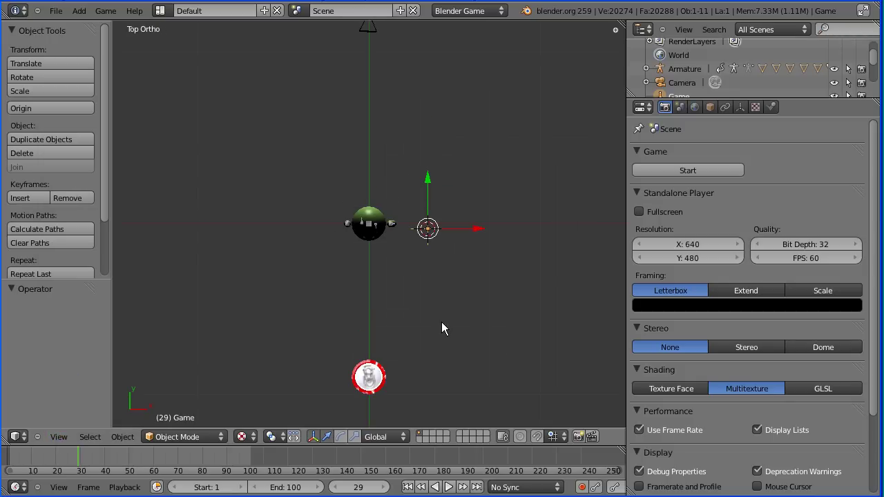
middle_click_drag(436, 330, 436, 166, "shift")
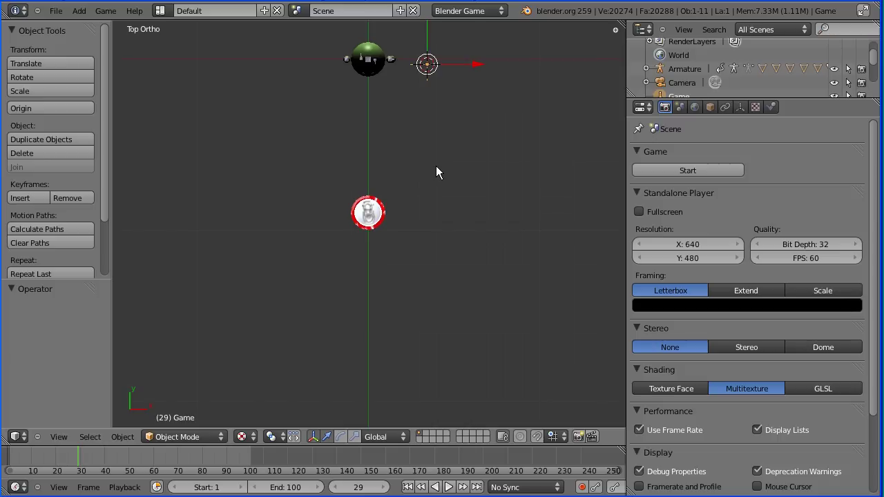
Duplicate the Coke can twice, placing cokeCan.001 below-right and cokeCan.002 below-left.
right_click(371, 227)
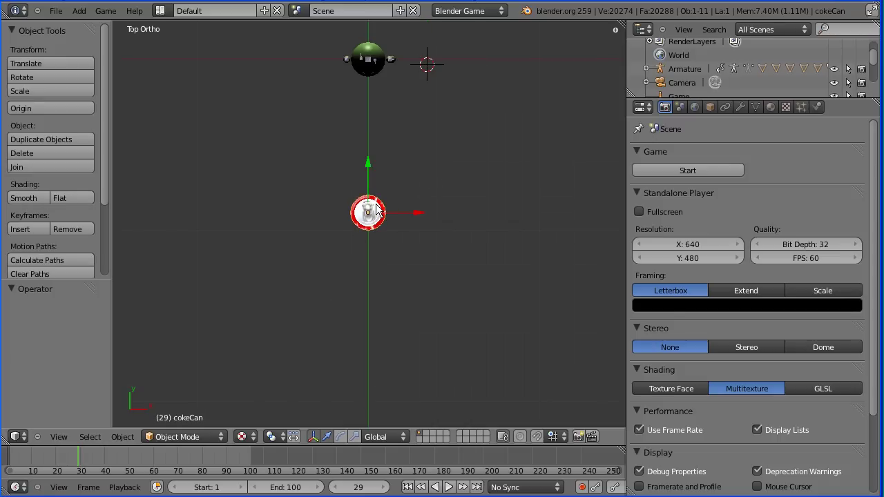
key("shift+d")
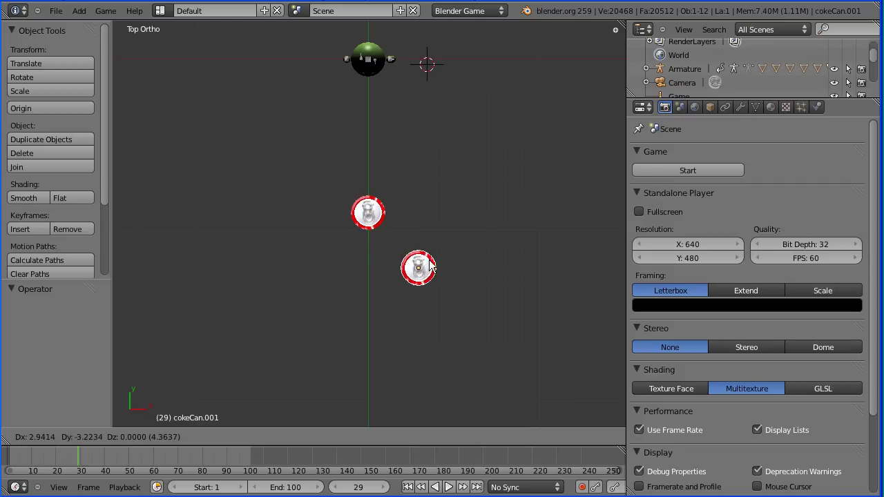
left_click(431, 277)
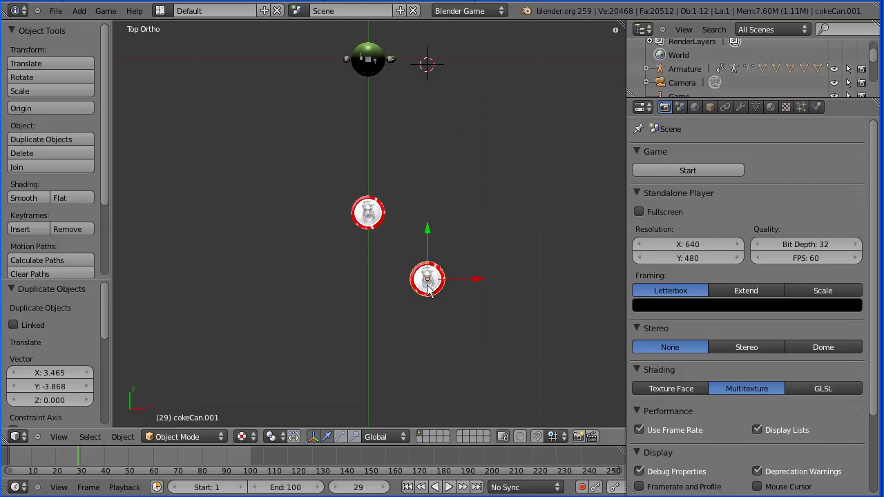
key("shift+d")
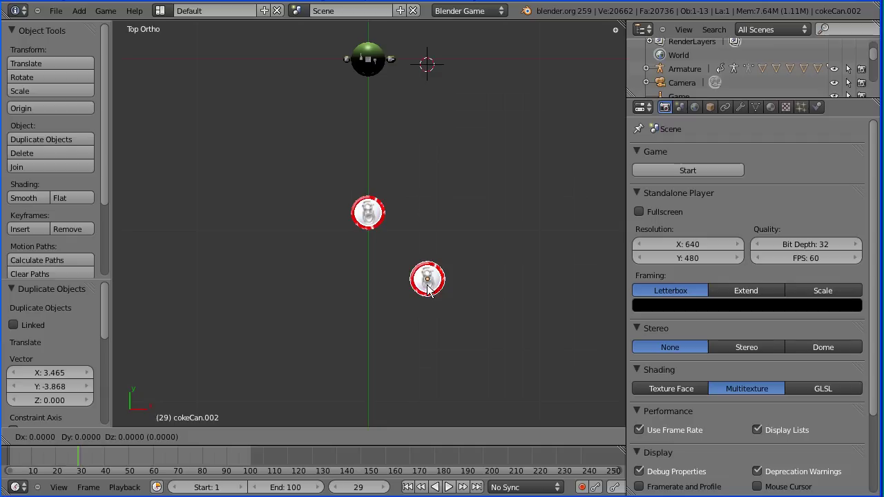
left_click(330, 337)
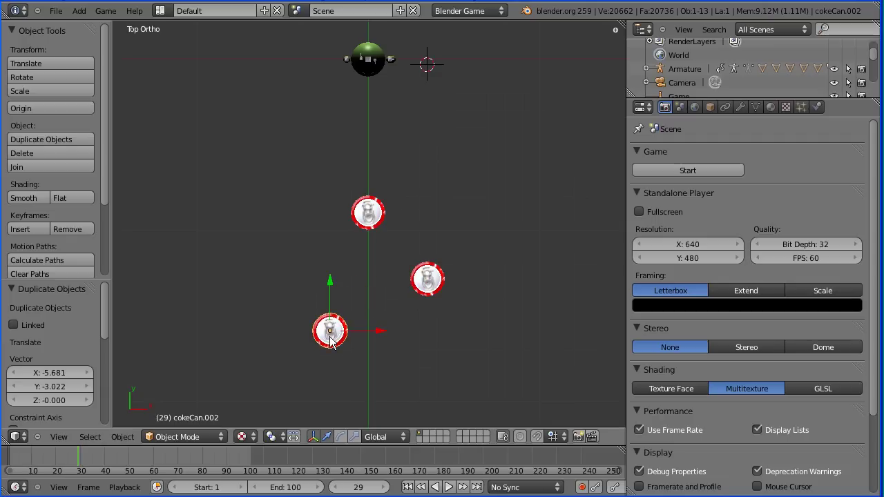
From the Game Logic layout, start the game from the Render tab, collect all three cans until Game.score is 3, then stop.
left_click(161, 11)
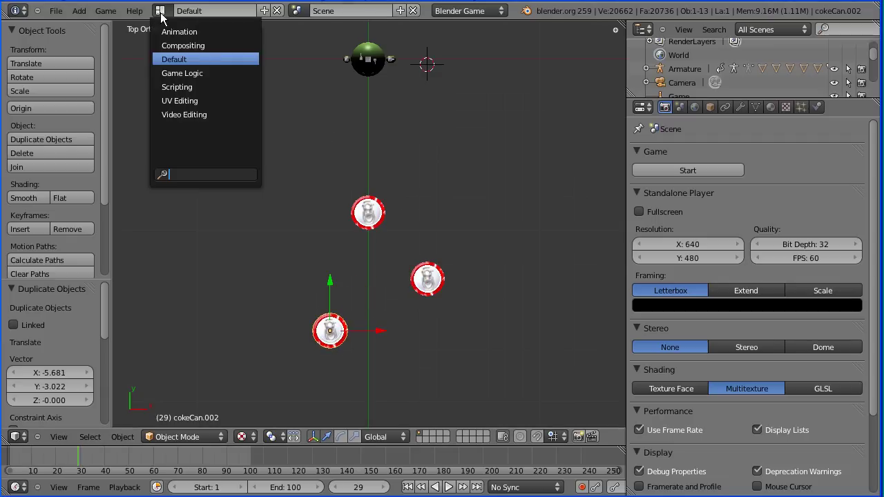
left_click(241, 73)
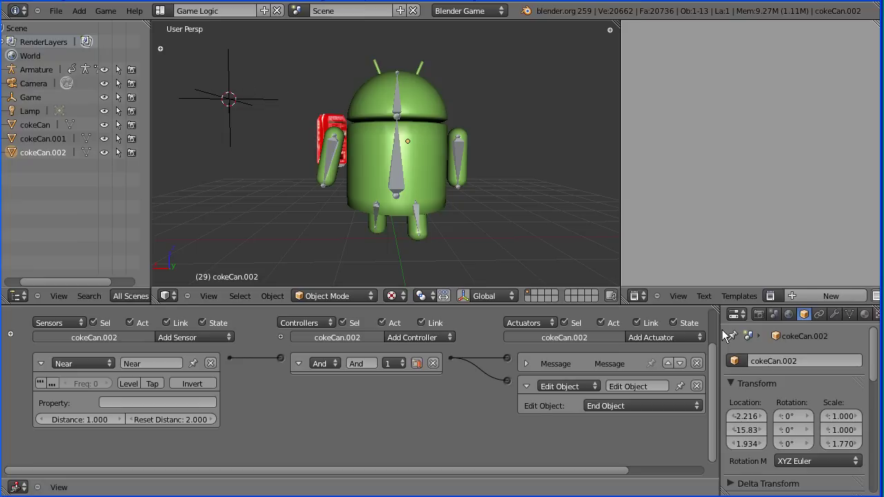
left_click(758, 314)
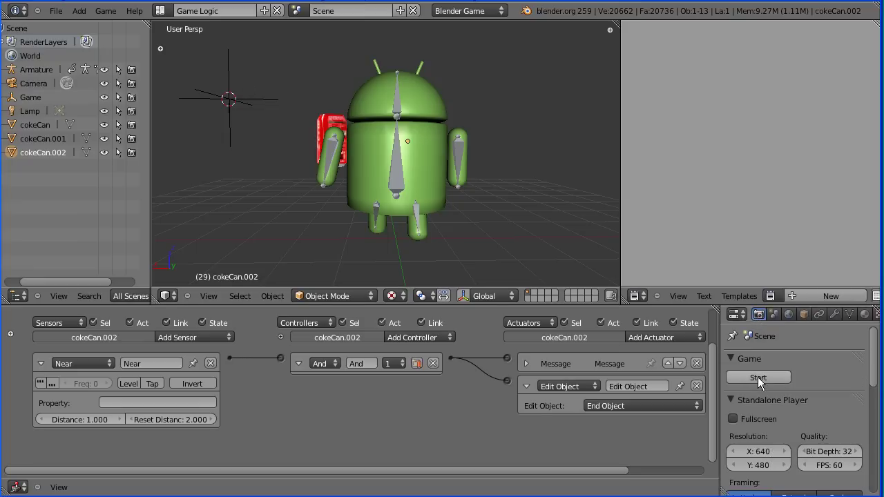
left_click(744, 373)
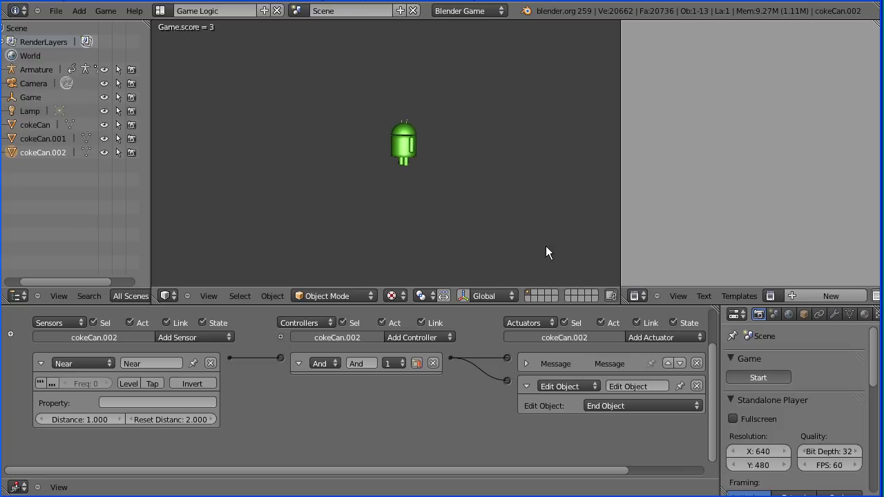
key("Escape")
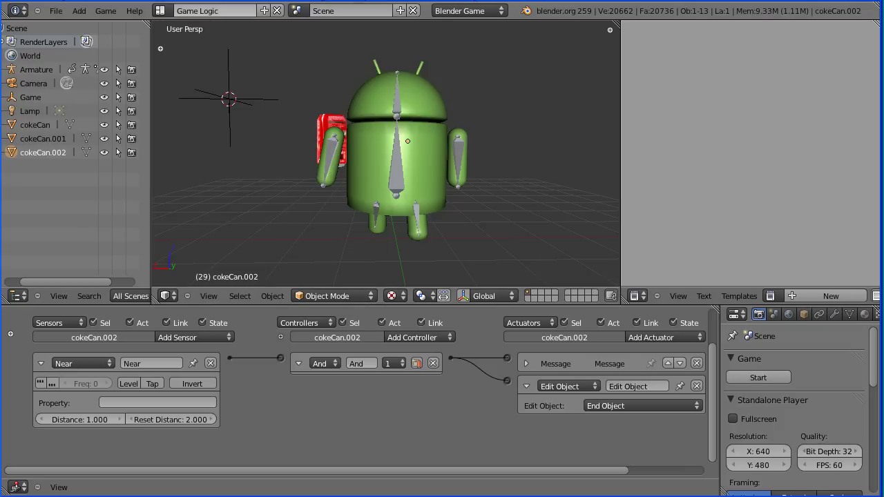
Restart the game from the Render tab and turn the android with the Right arrow key while Game.score shows 0.
right_click(434, 243)
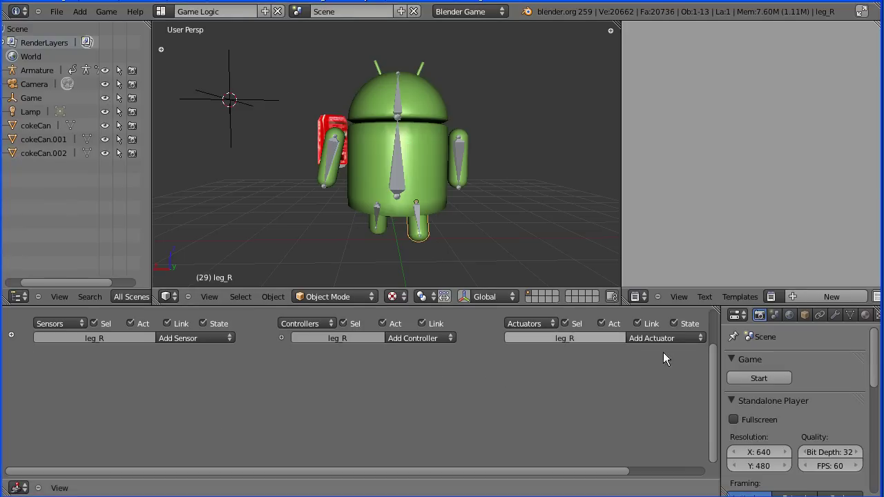
left_click(757, 380)
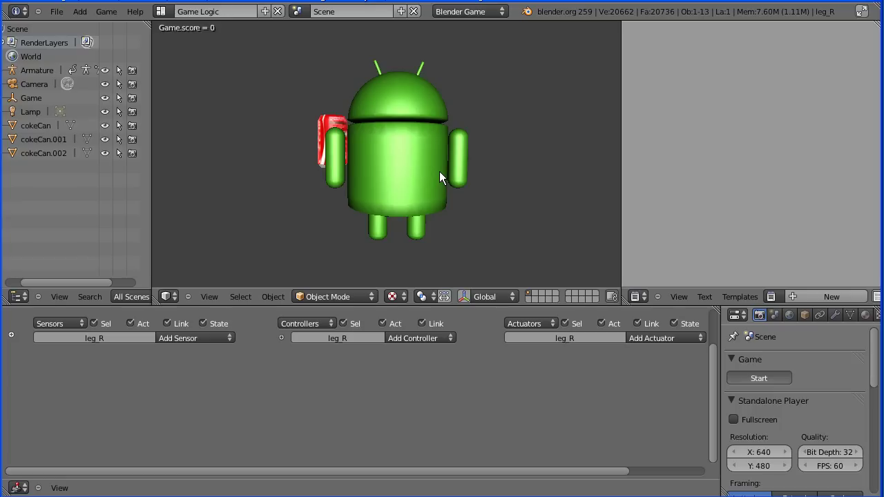
key("Right")
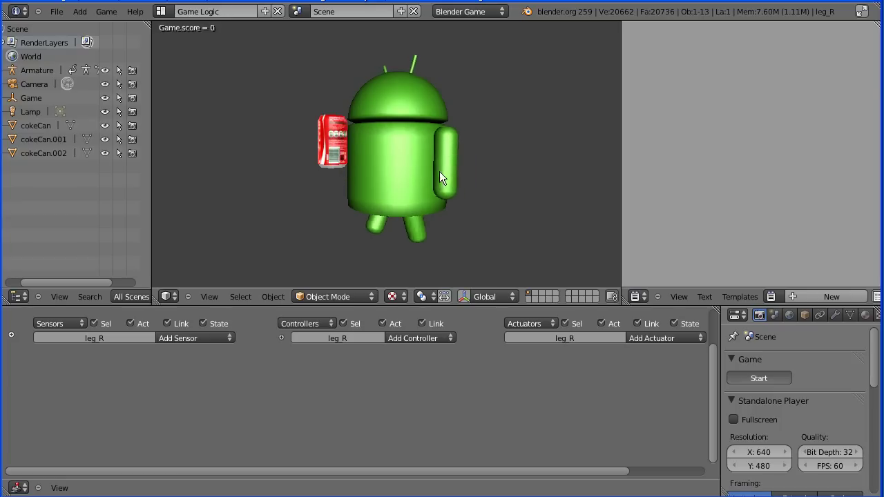